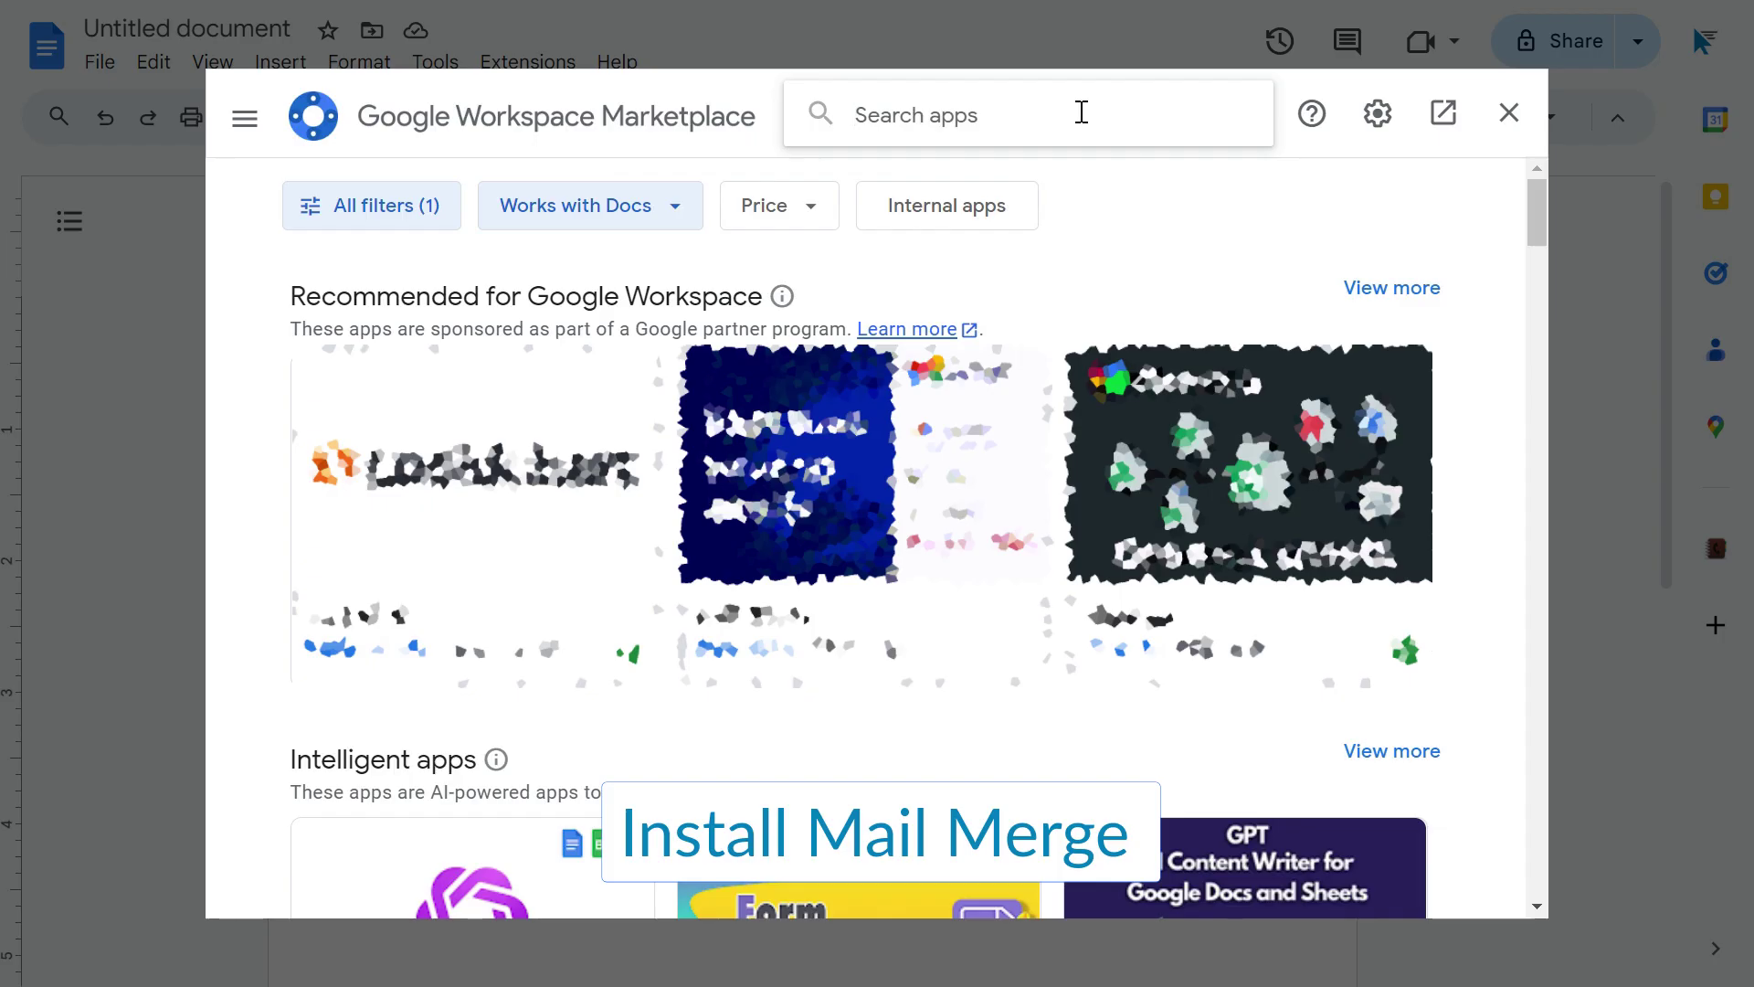
Step: Search the Marketplace for "Mail Merge Quicklution" and install the Mail Merge add-on by Quicklution
key("Return")
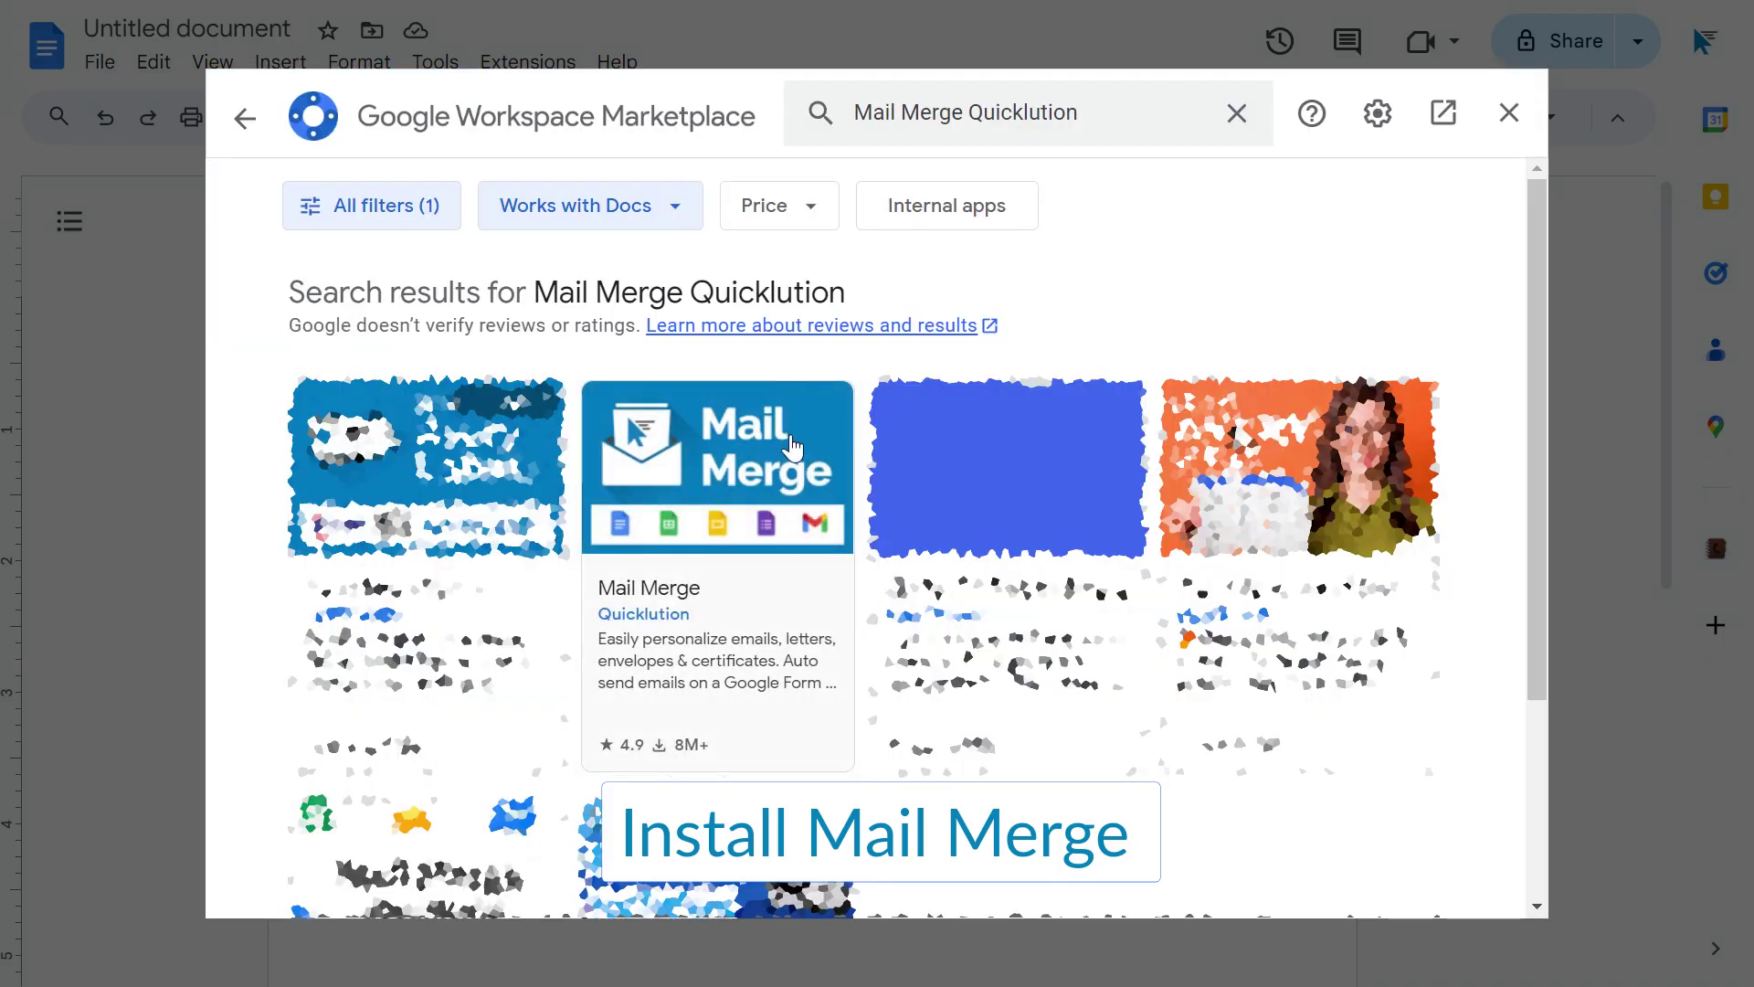
left_click(792, 448)
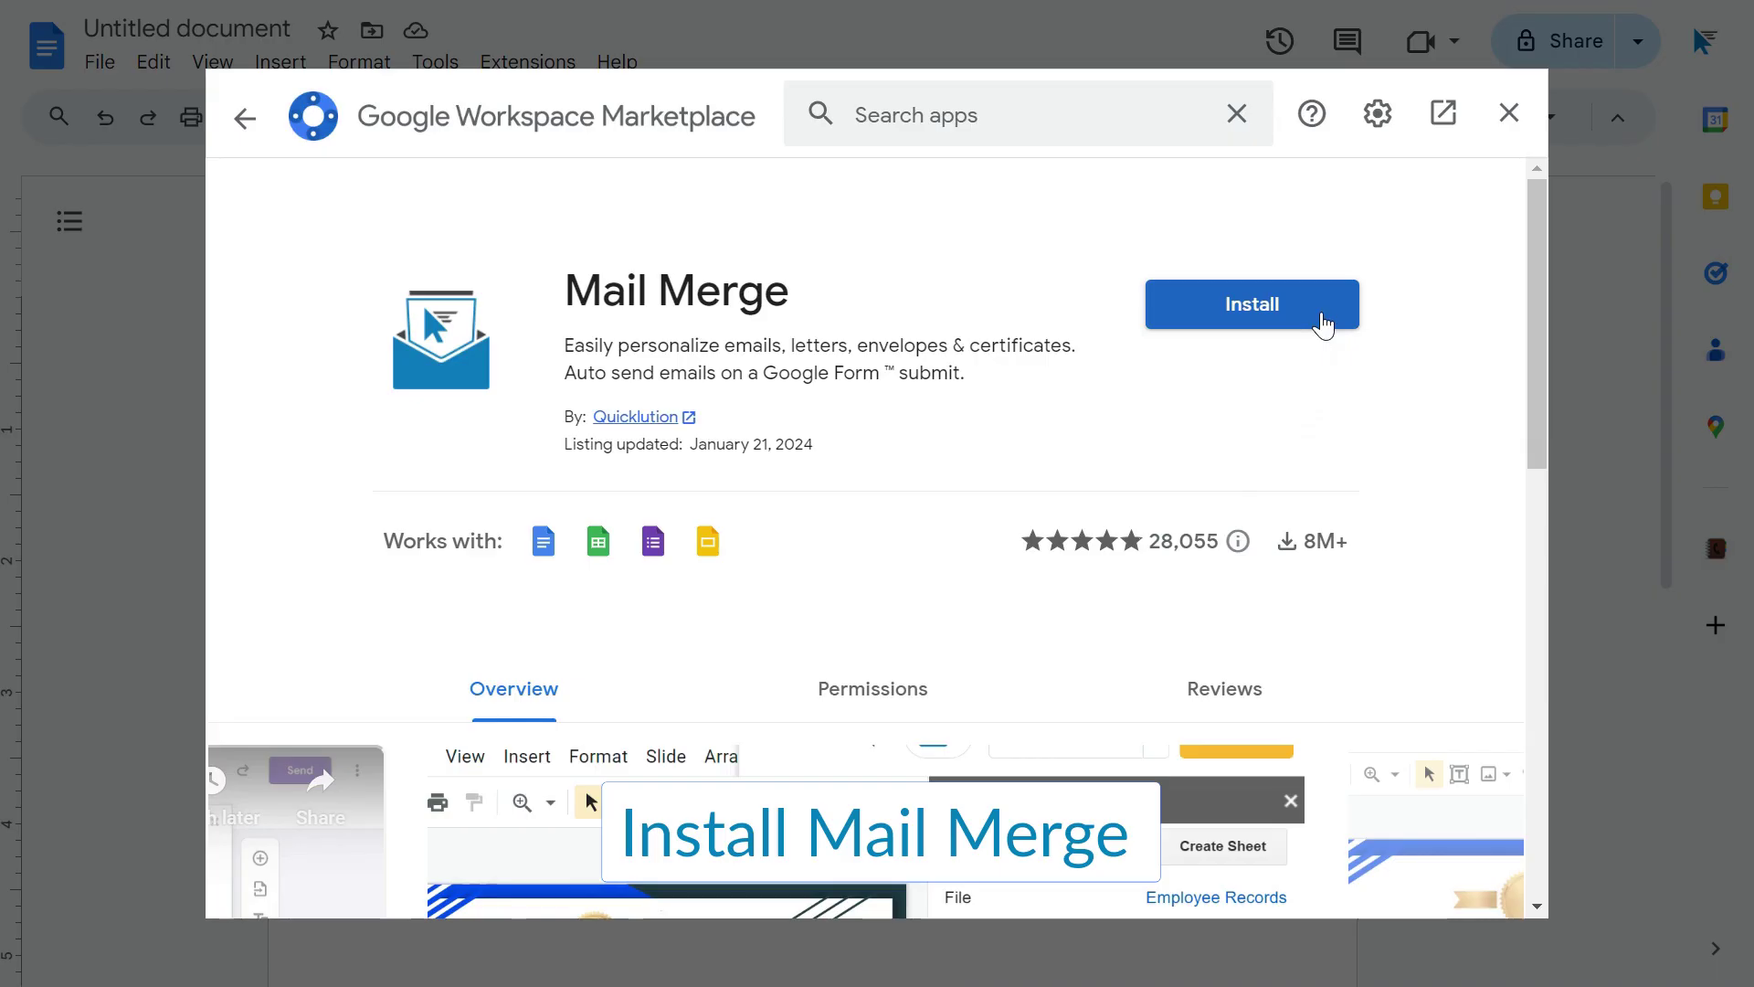
left_click(1325, 320)
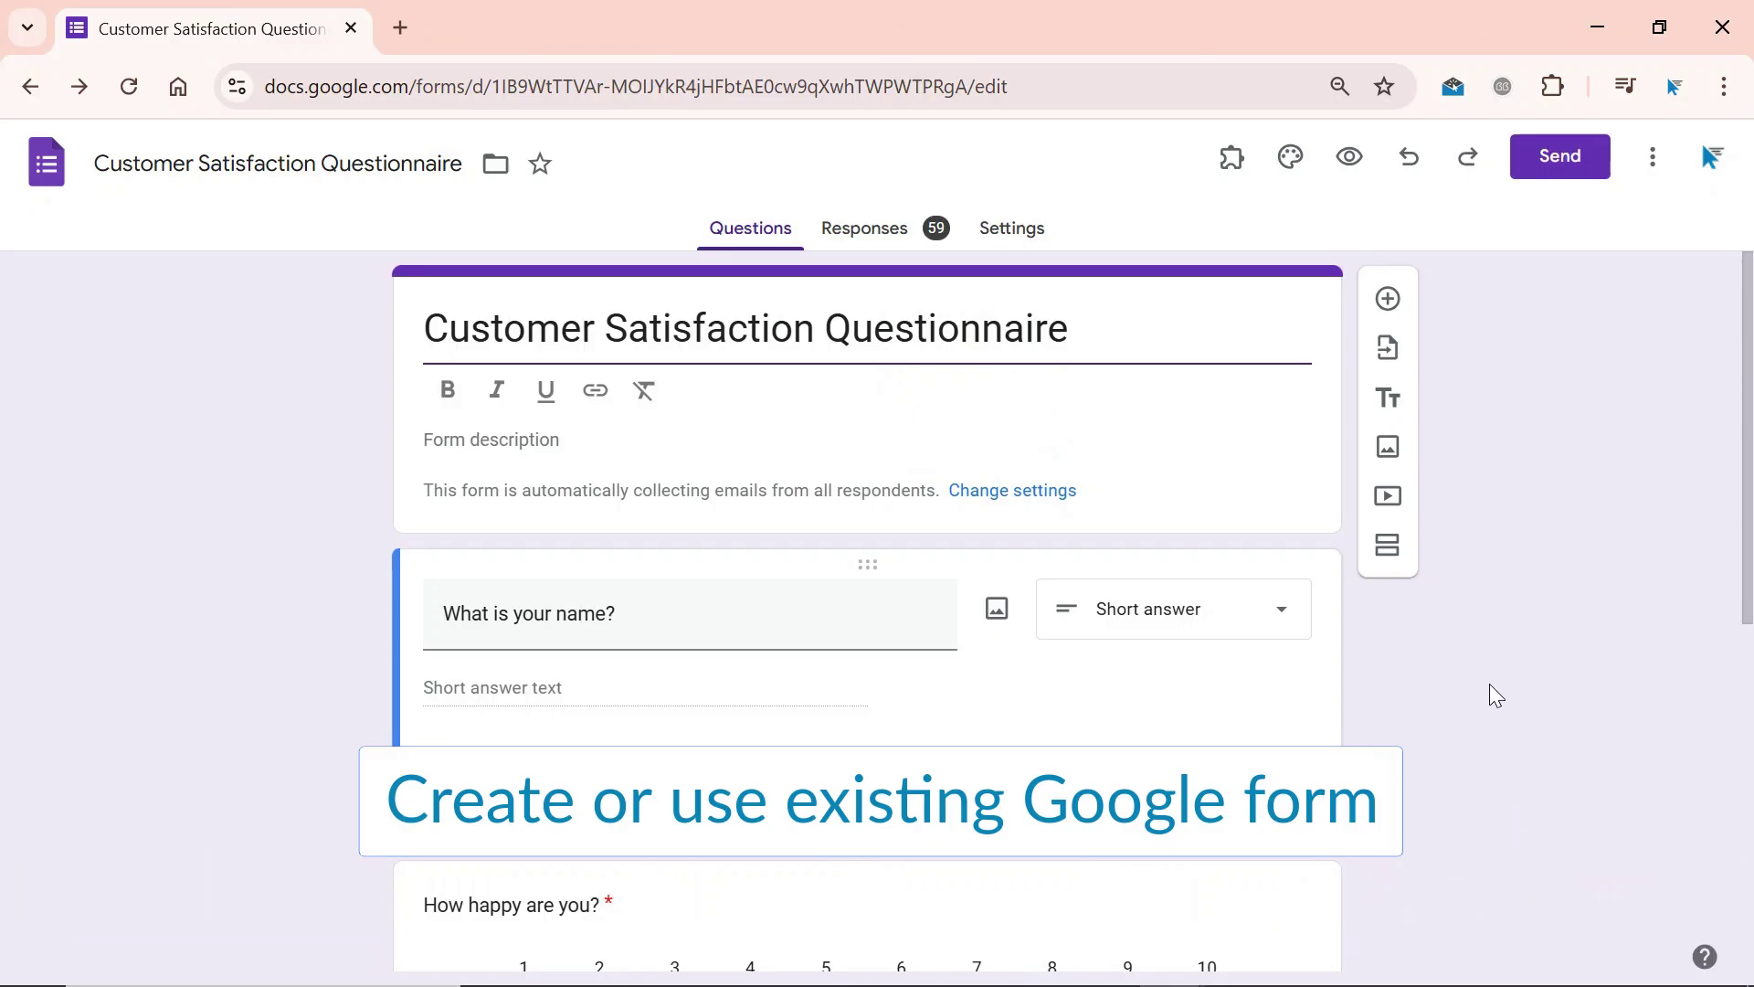
Step: Link the Customer Satisfaction Questionnaire form's responses to the existing Phone Service spreadsheet
left_click(896, 239)
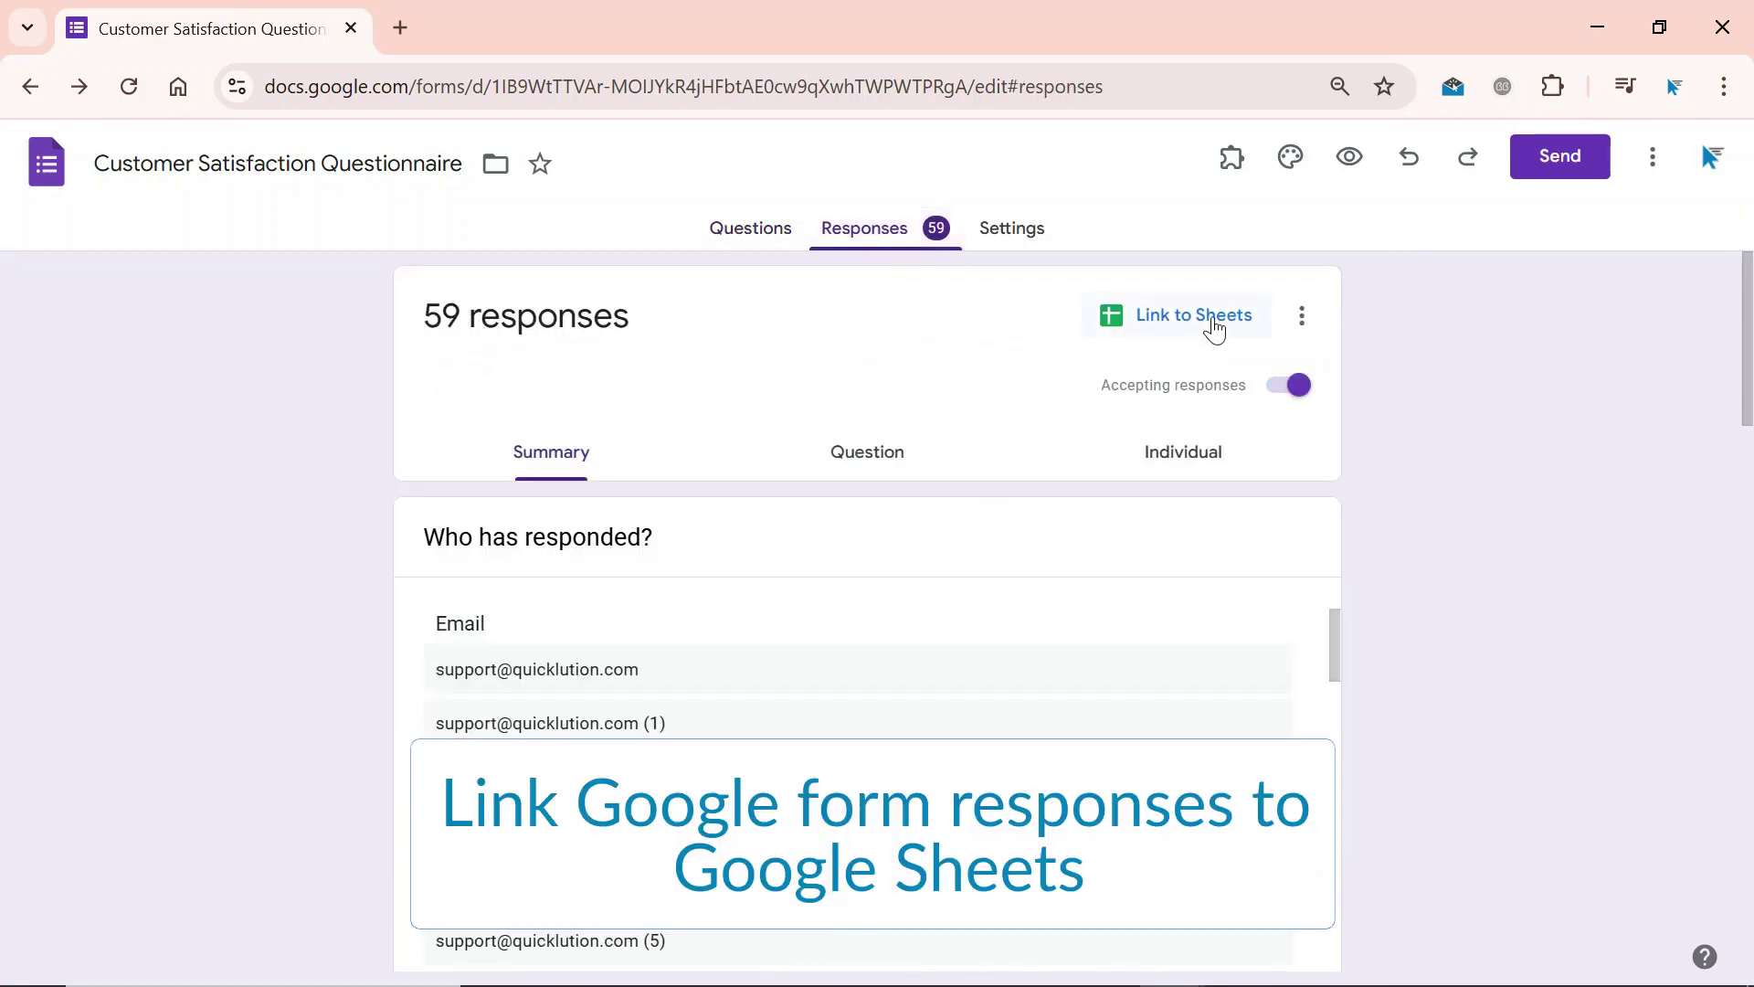
left_click(1215, 325)
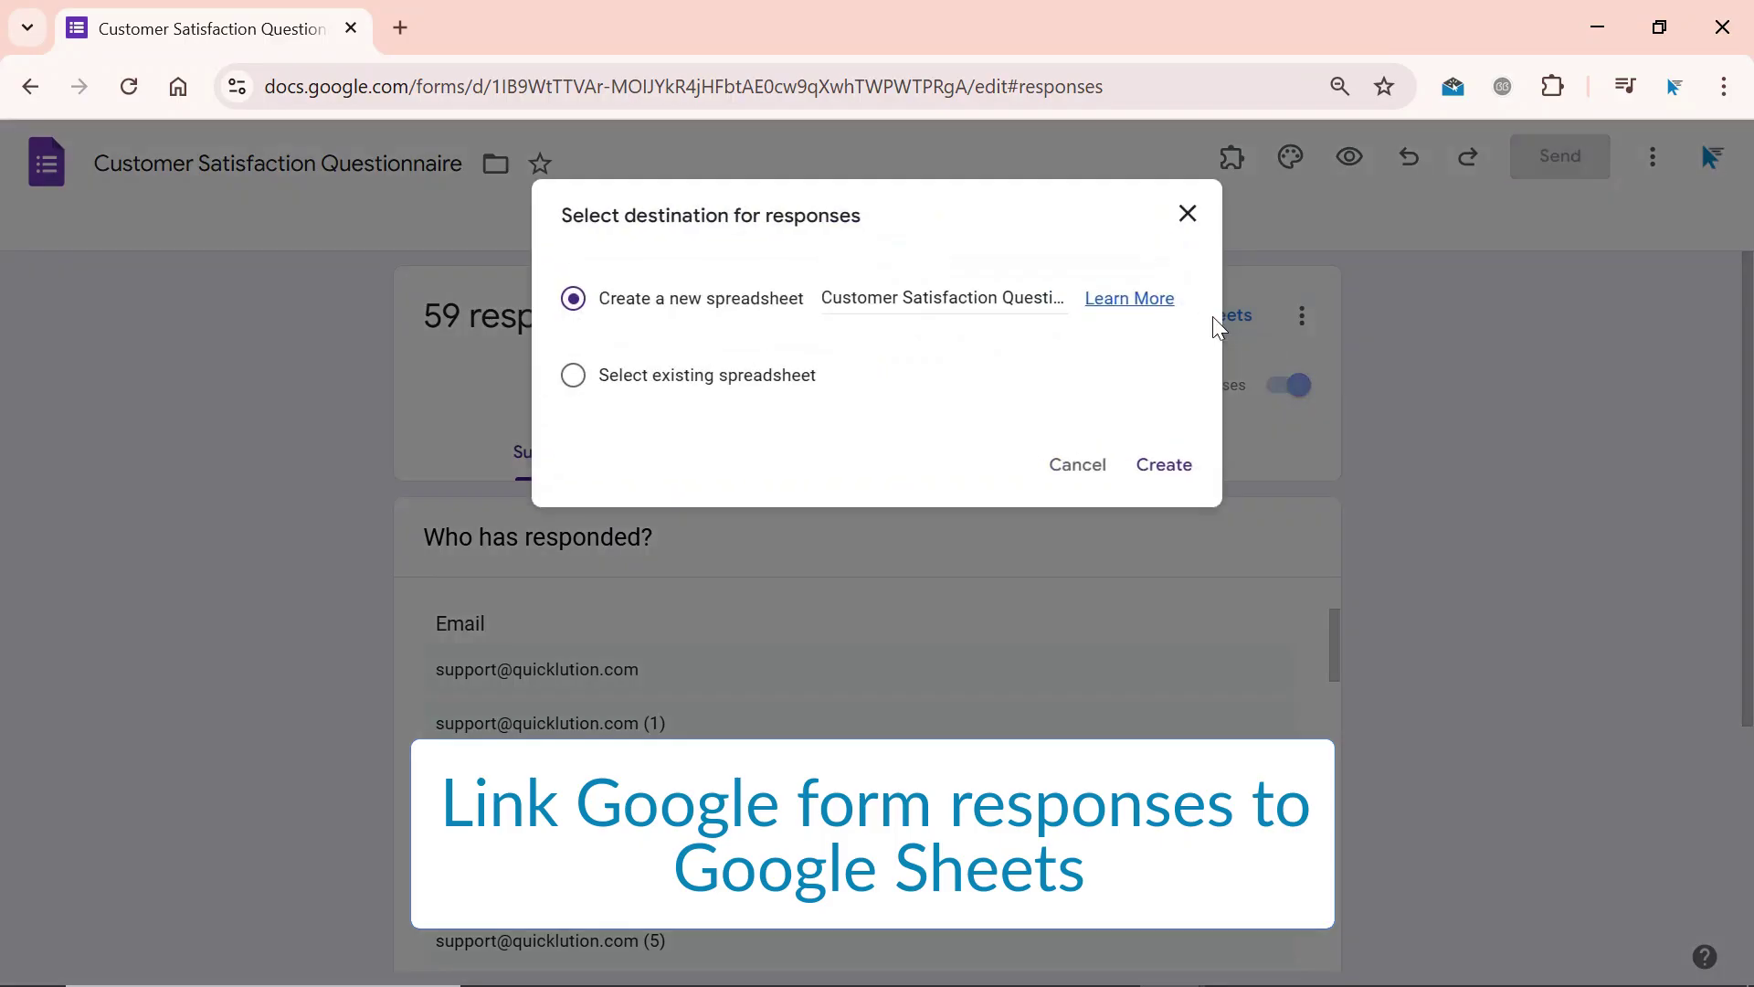
left_click(577, 378)
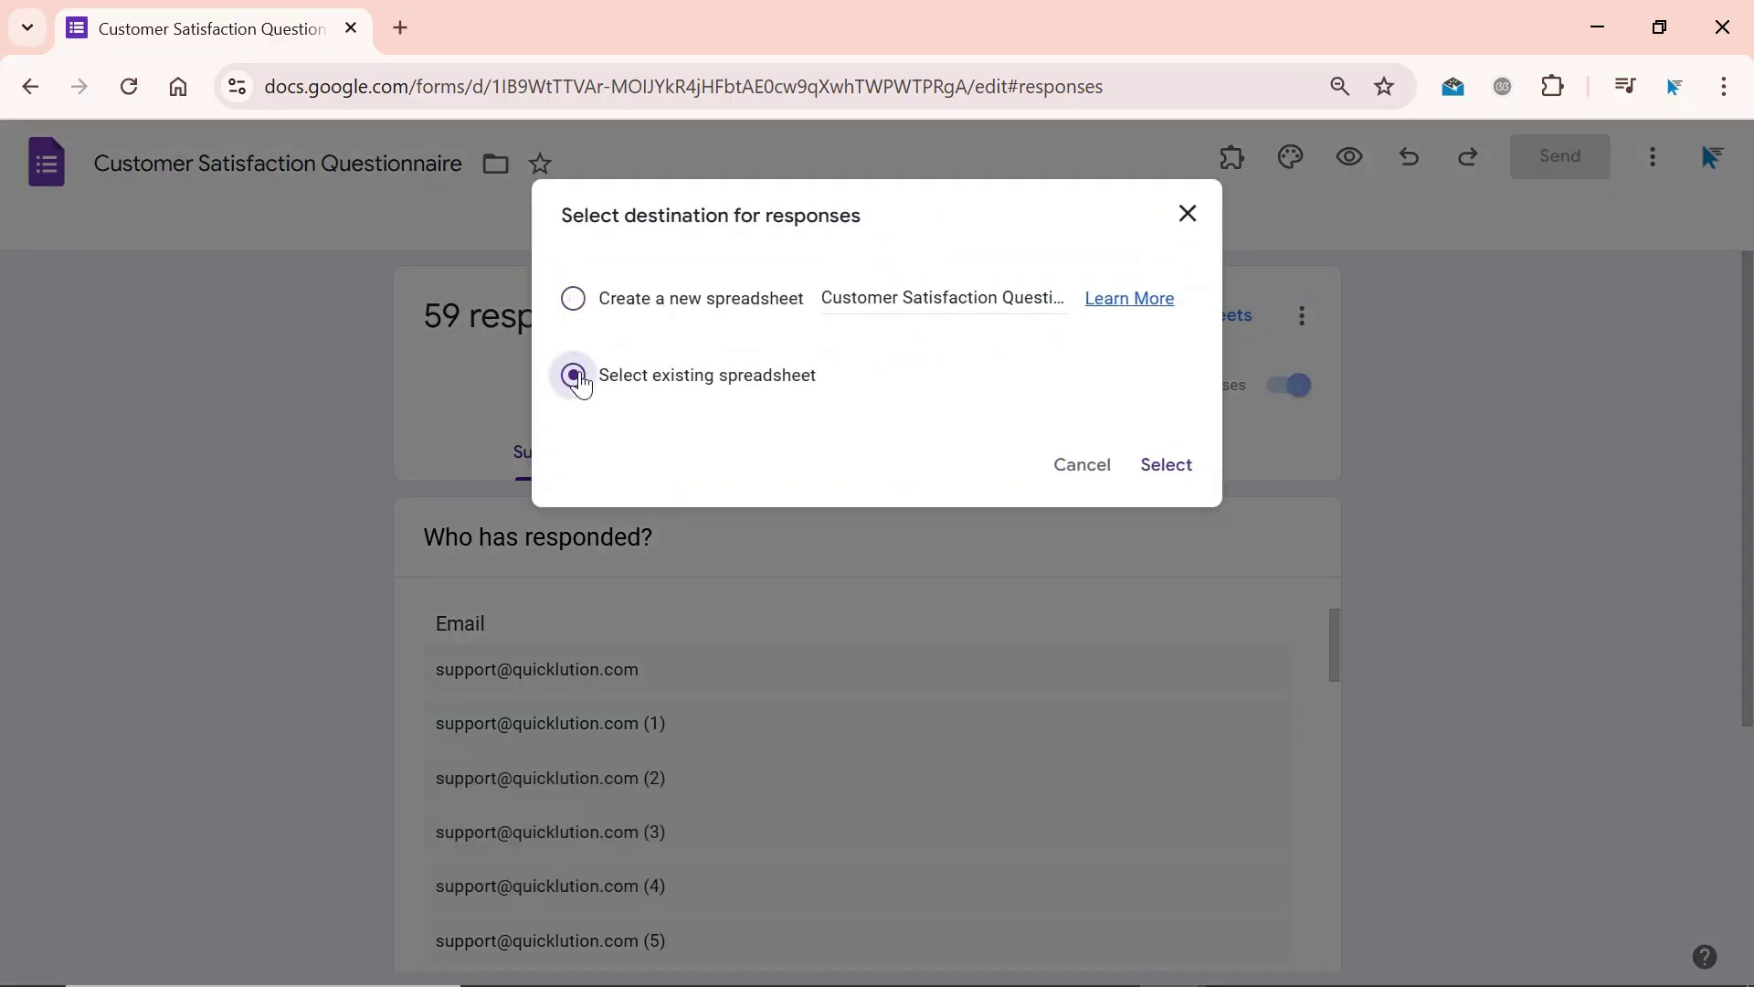
left_click(1176, 475)
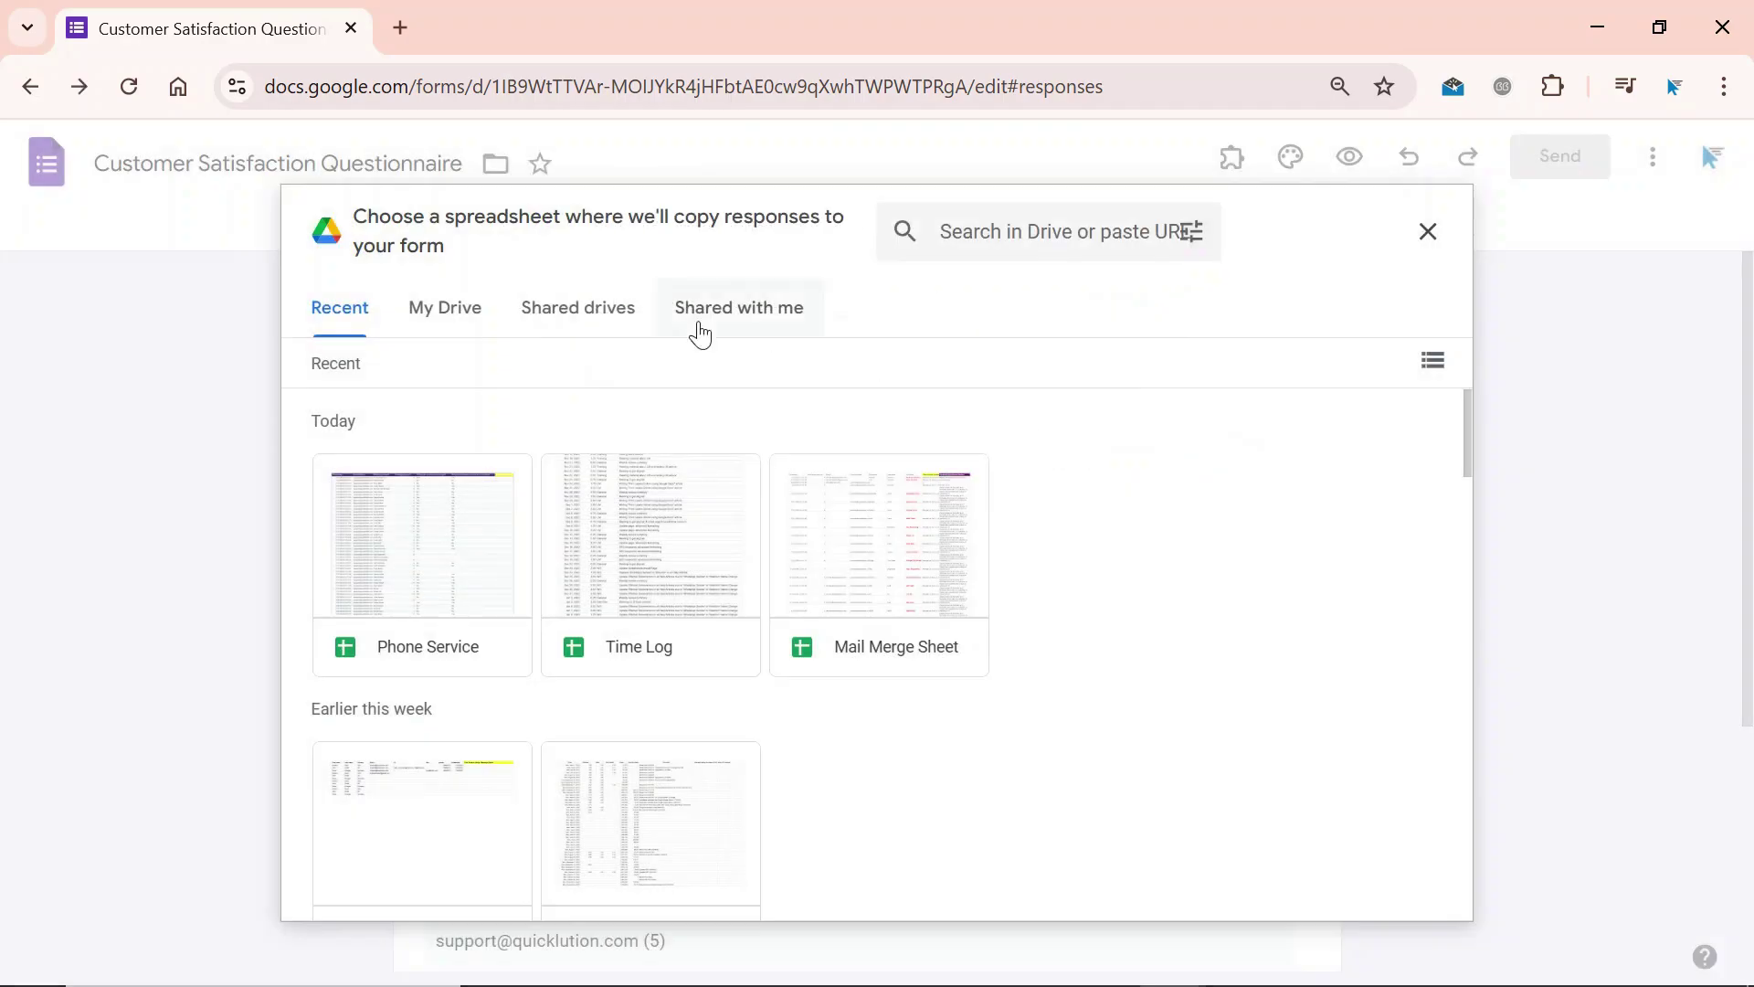
double_click(451, 525)
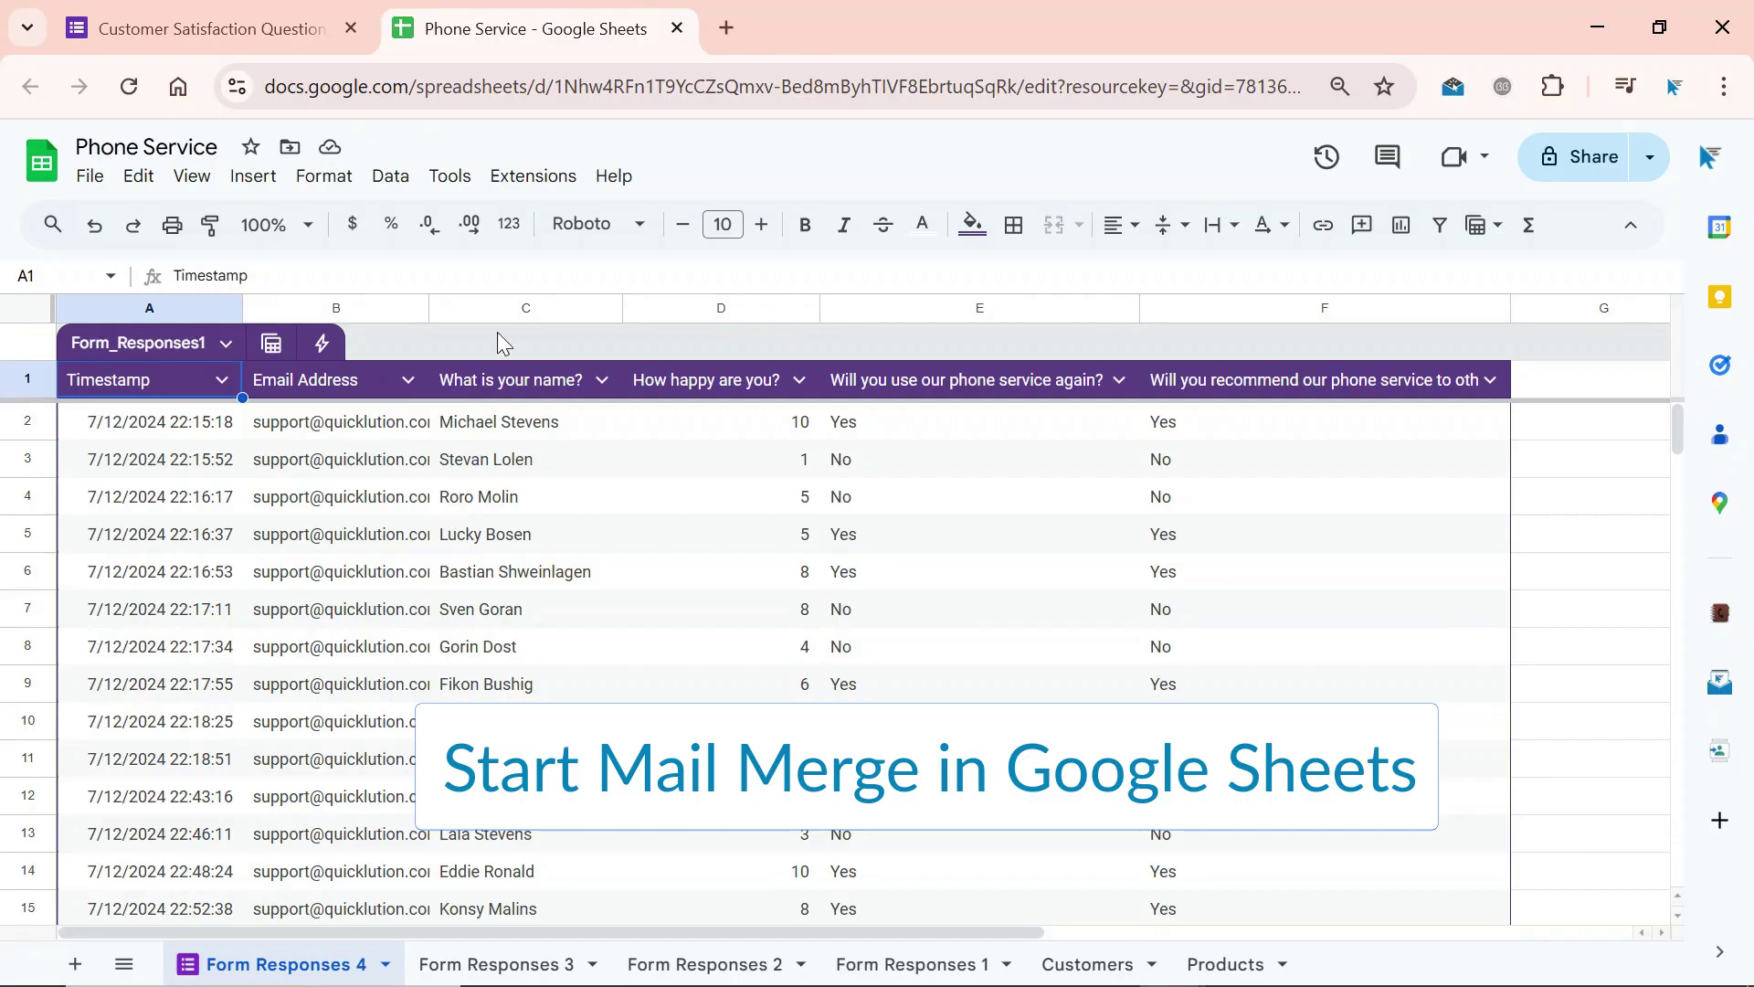
Step: Start the Mail Merge add-on from the Form Responses 4 sheet of the Phone Service spreadsheet
left_click(551, 182)
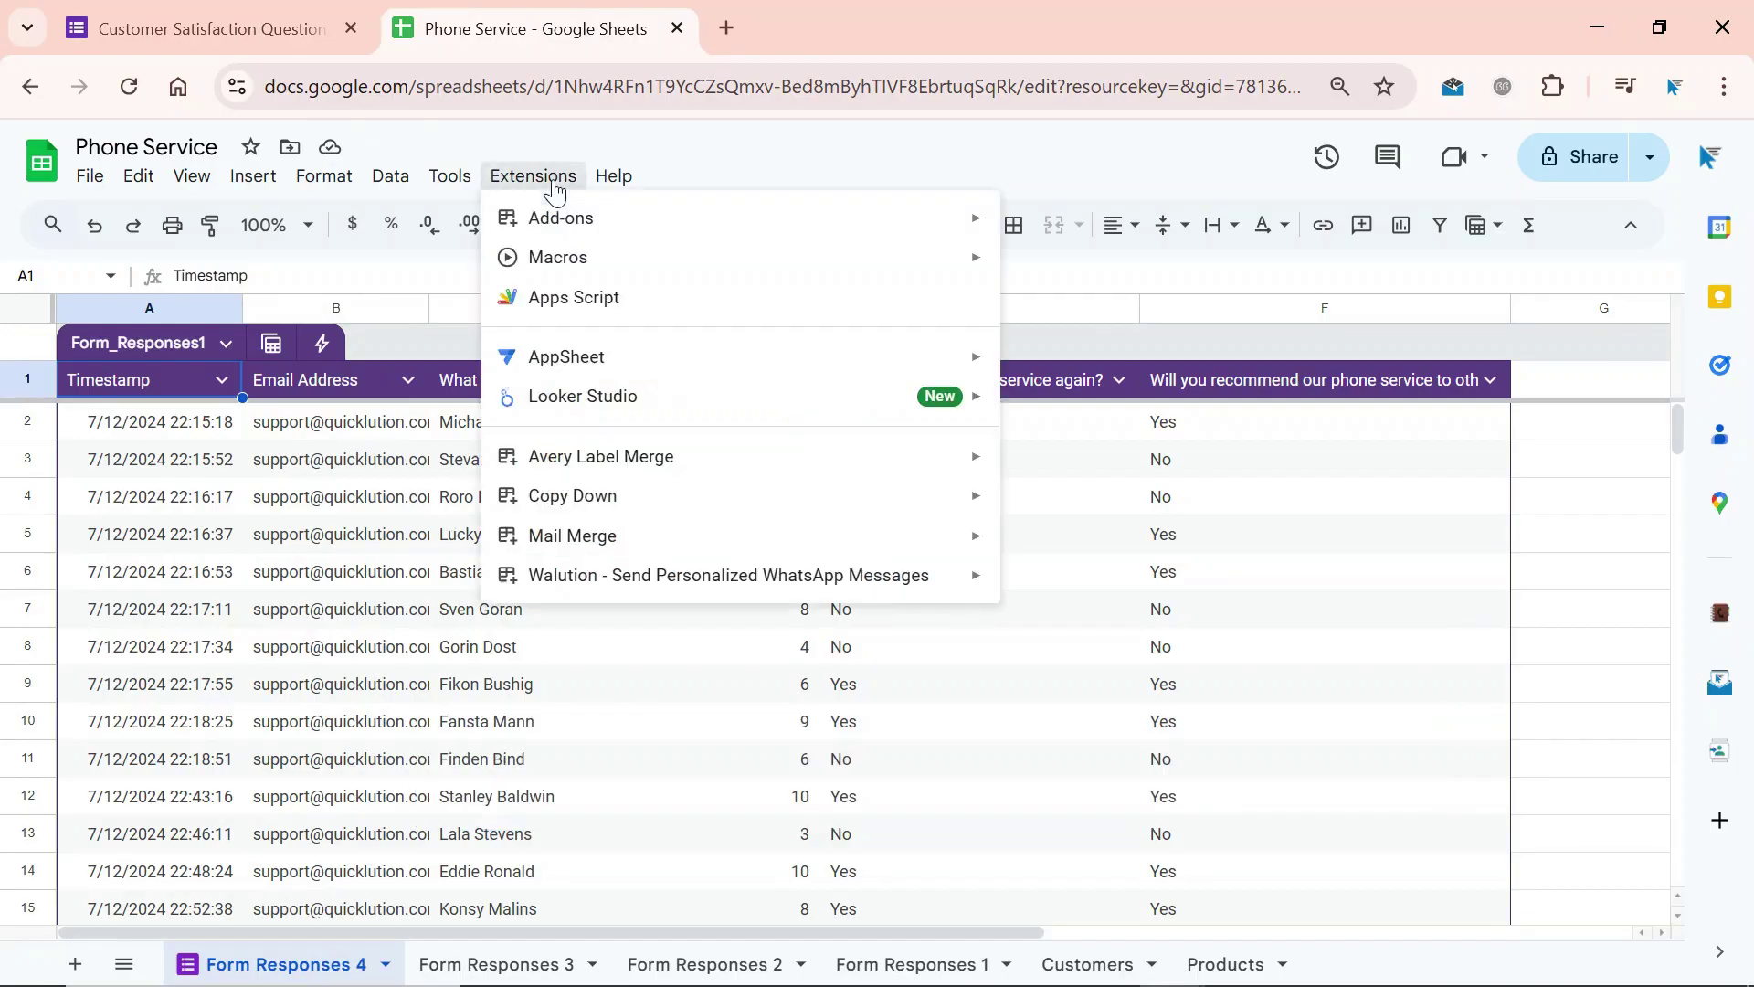
mouse_move(971, 543)
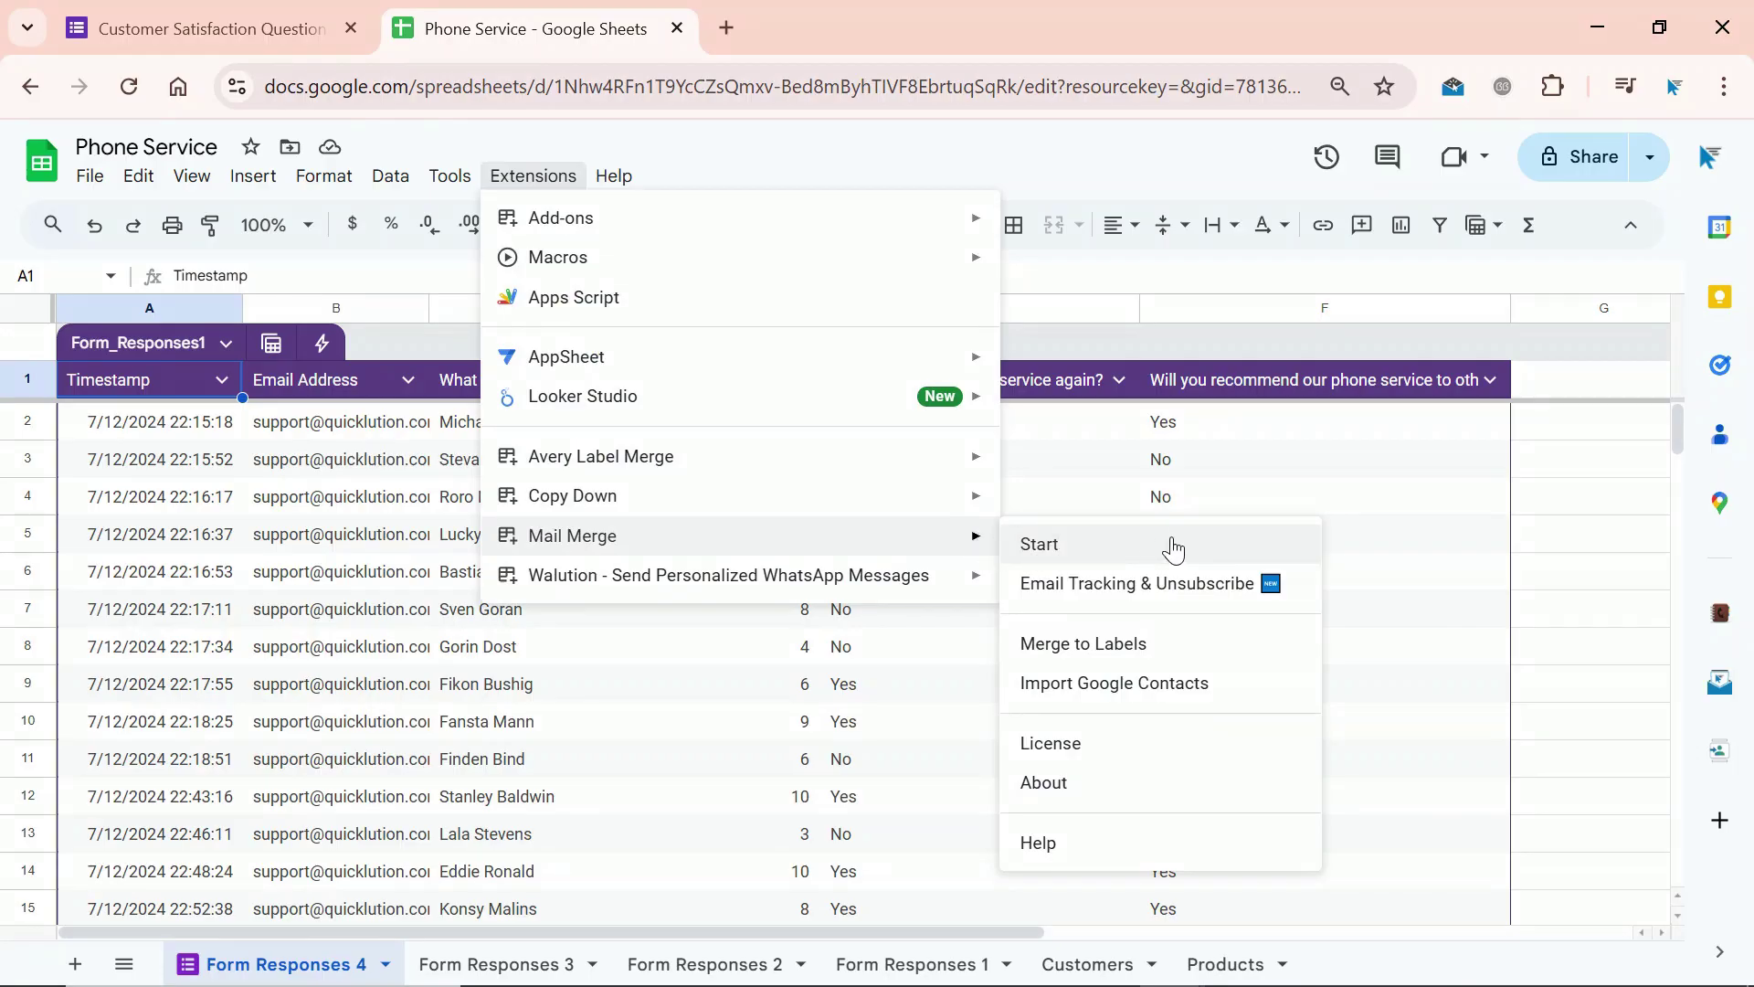
left_click(1174, 549)
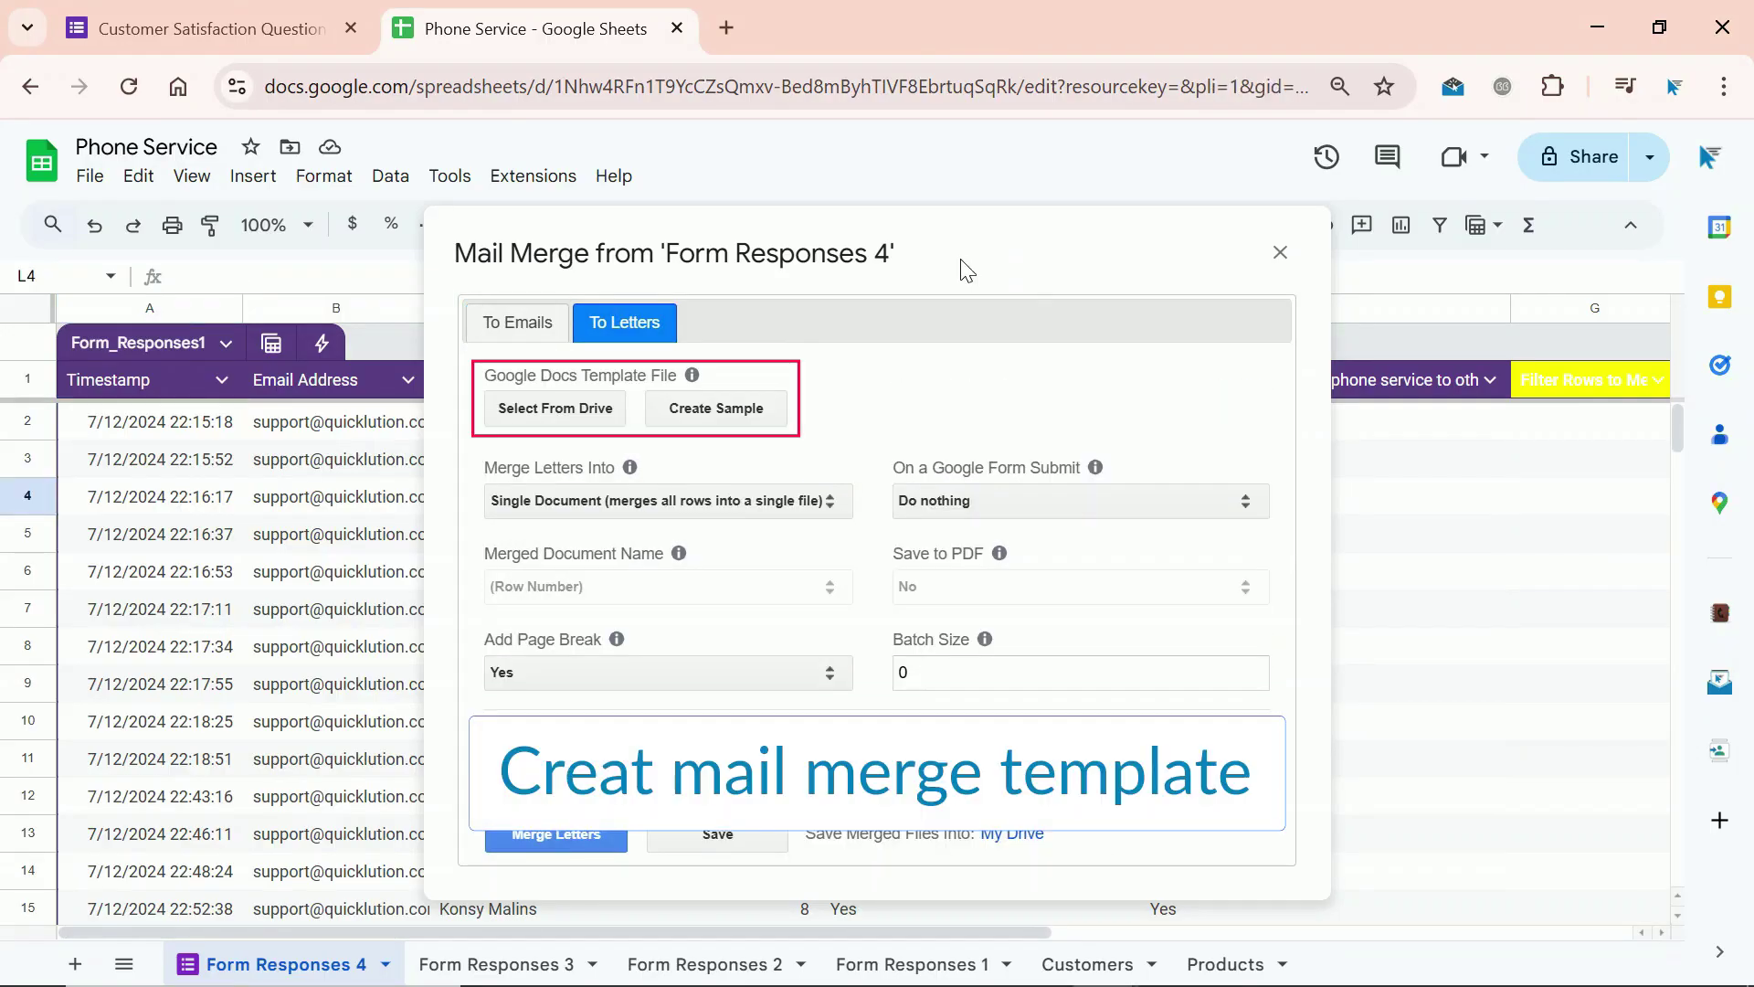
Step: Choose "Form Responses 4 template doc" from Drive as the Google Docs template file for the letters
left_click(583, 416)
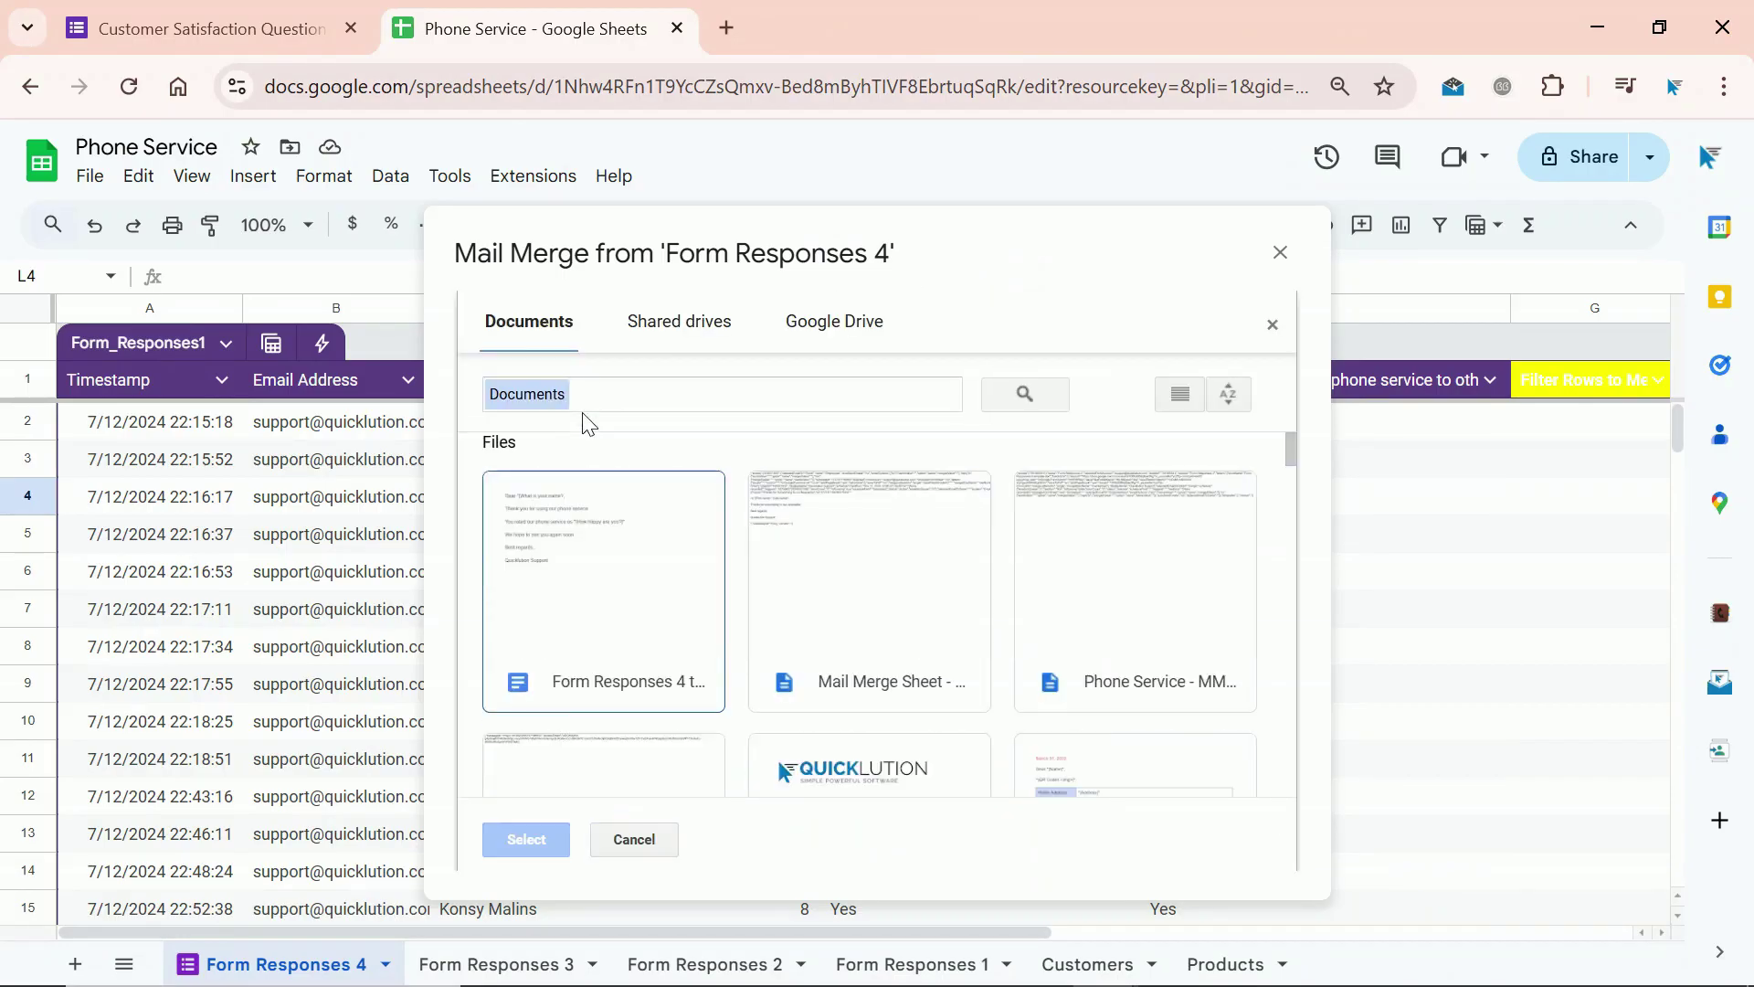
left_click(629, 545)
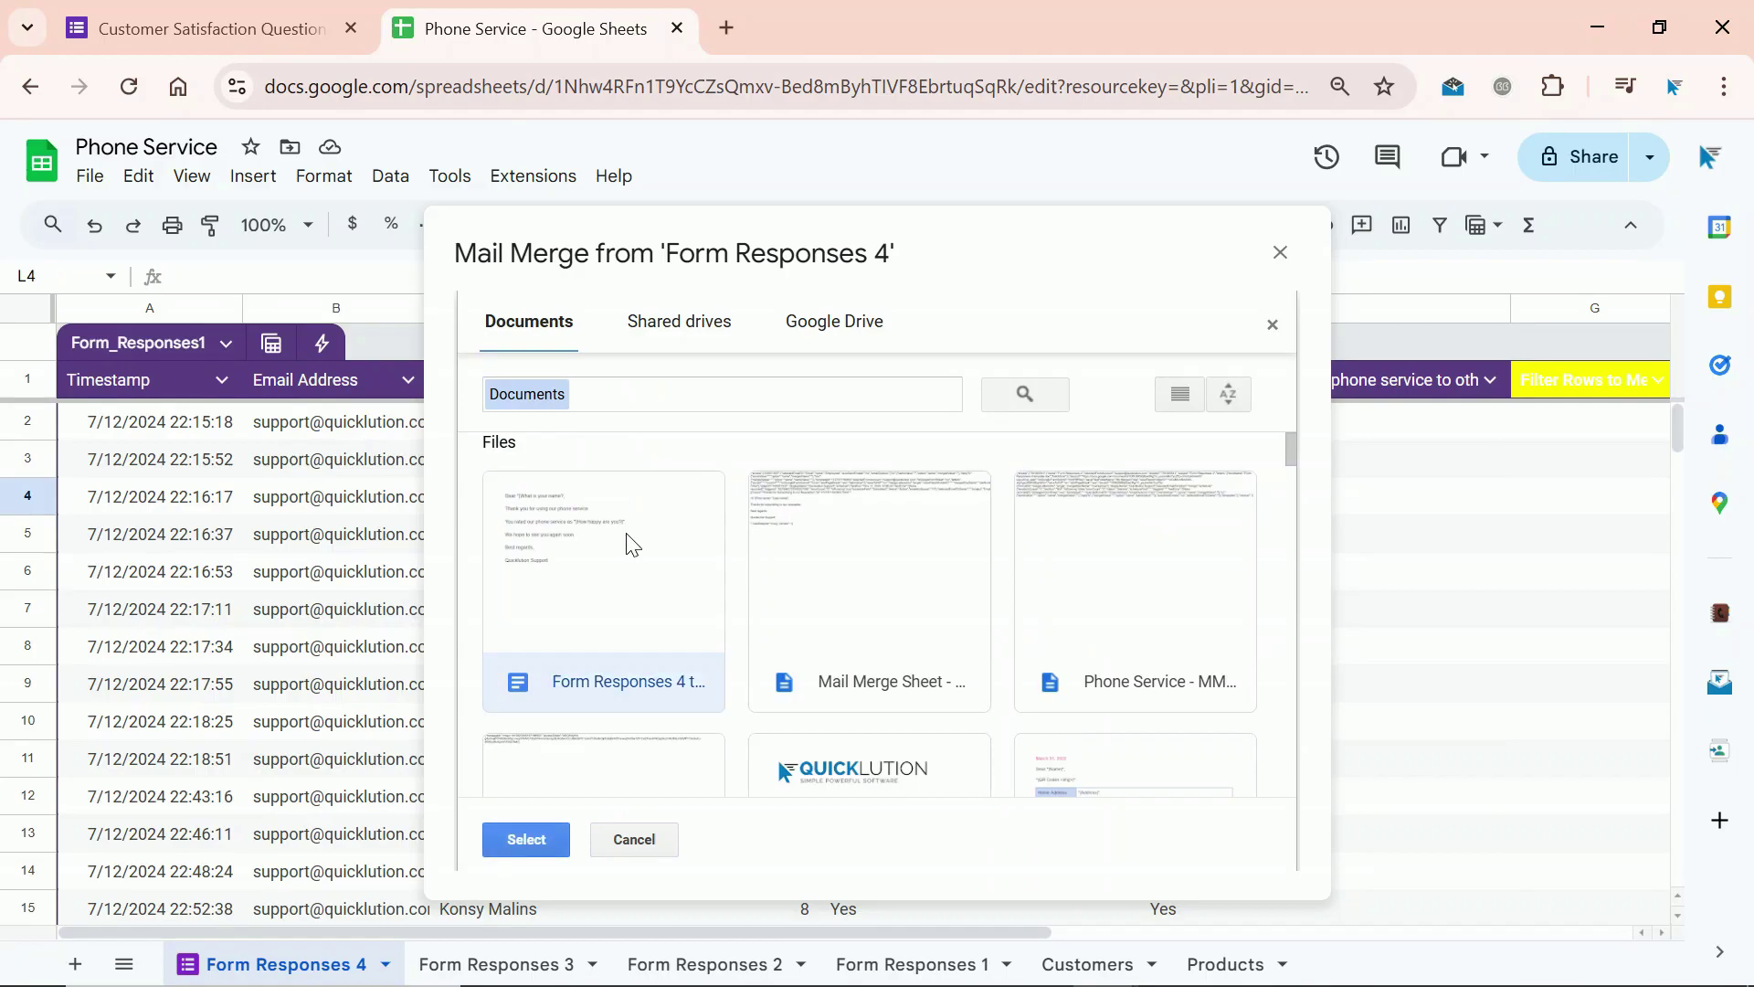
left_click(553, 837)
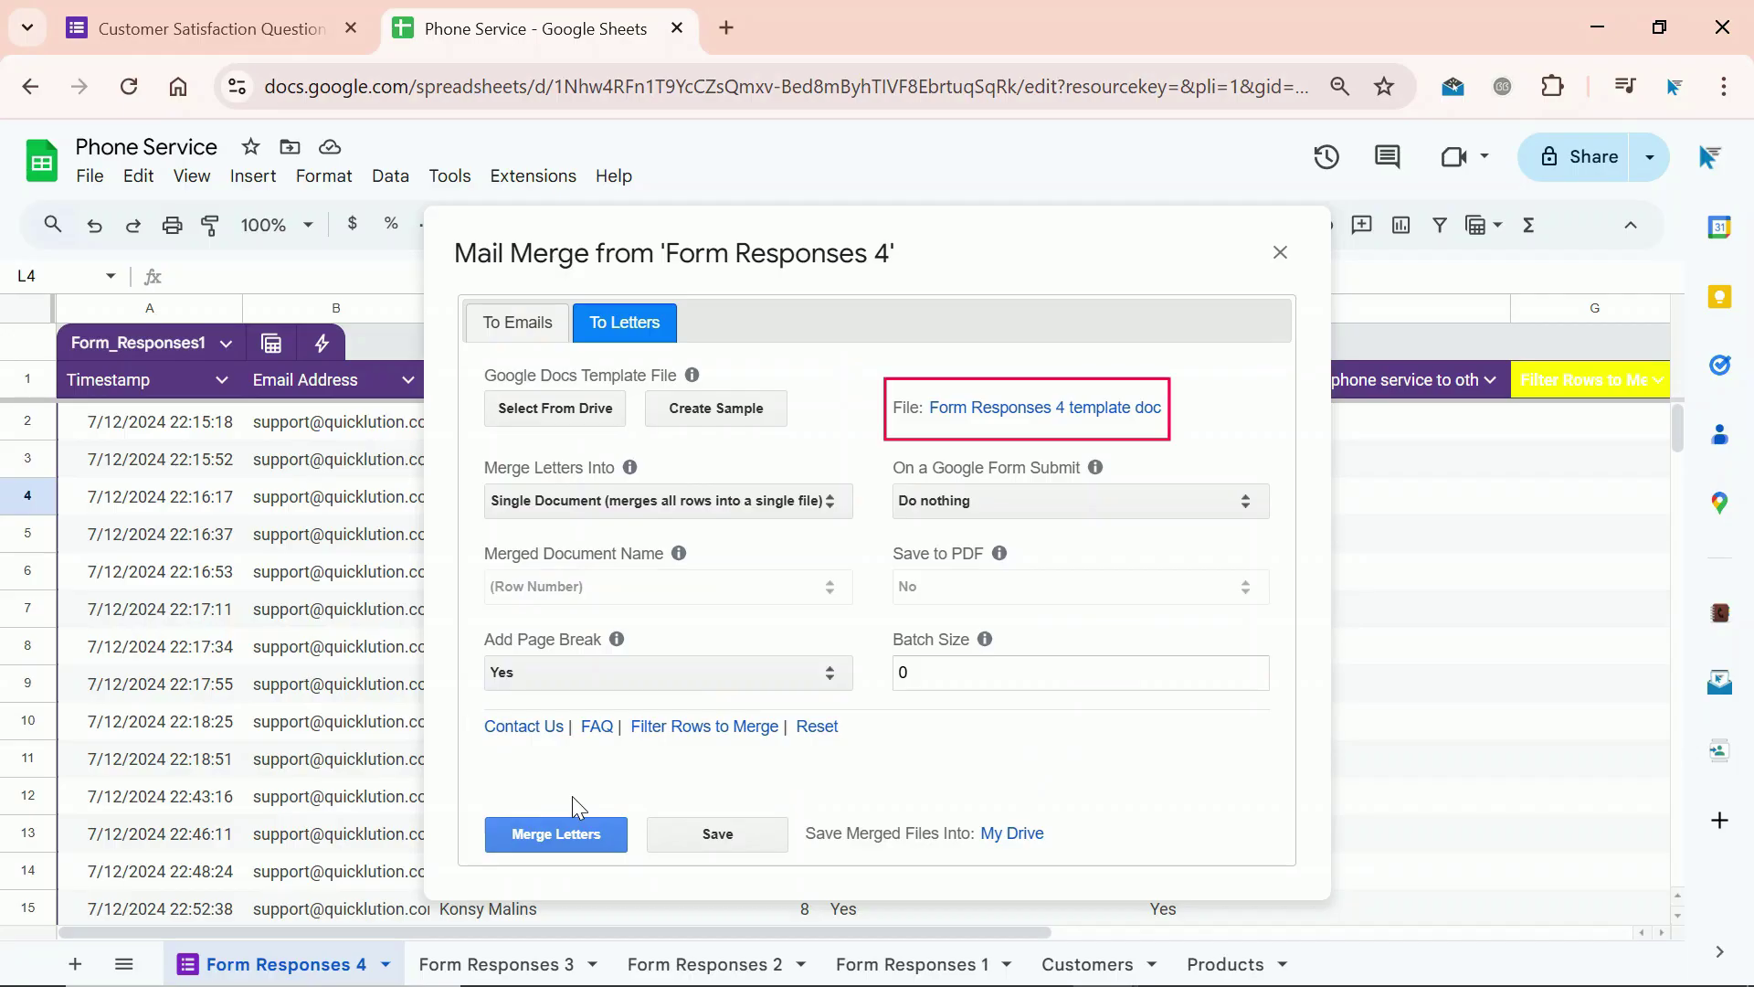
Step: Open the selected letter template document and start the Mail Merge add-on in it
left_click(1157, 423)
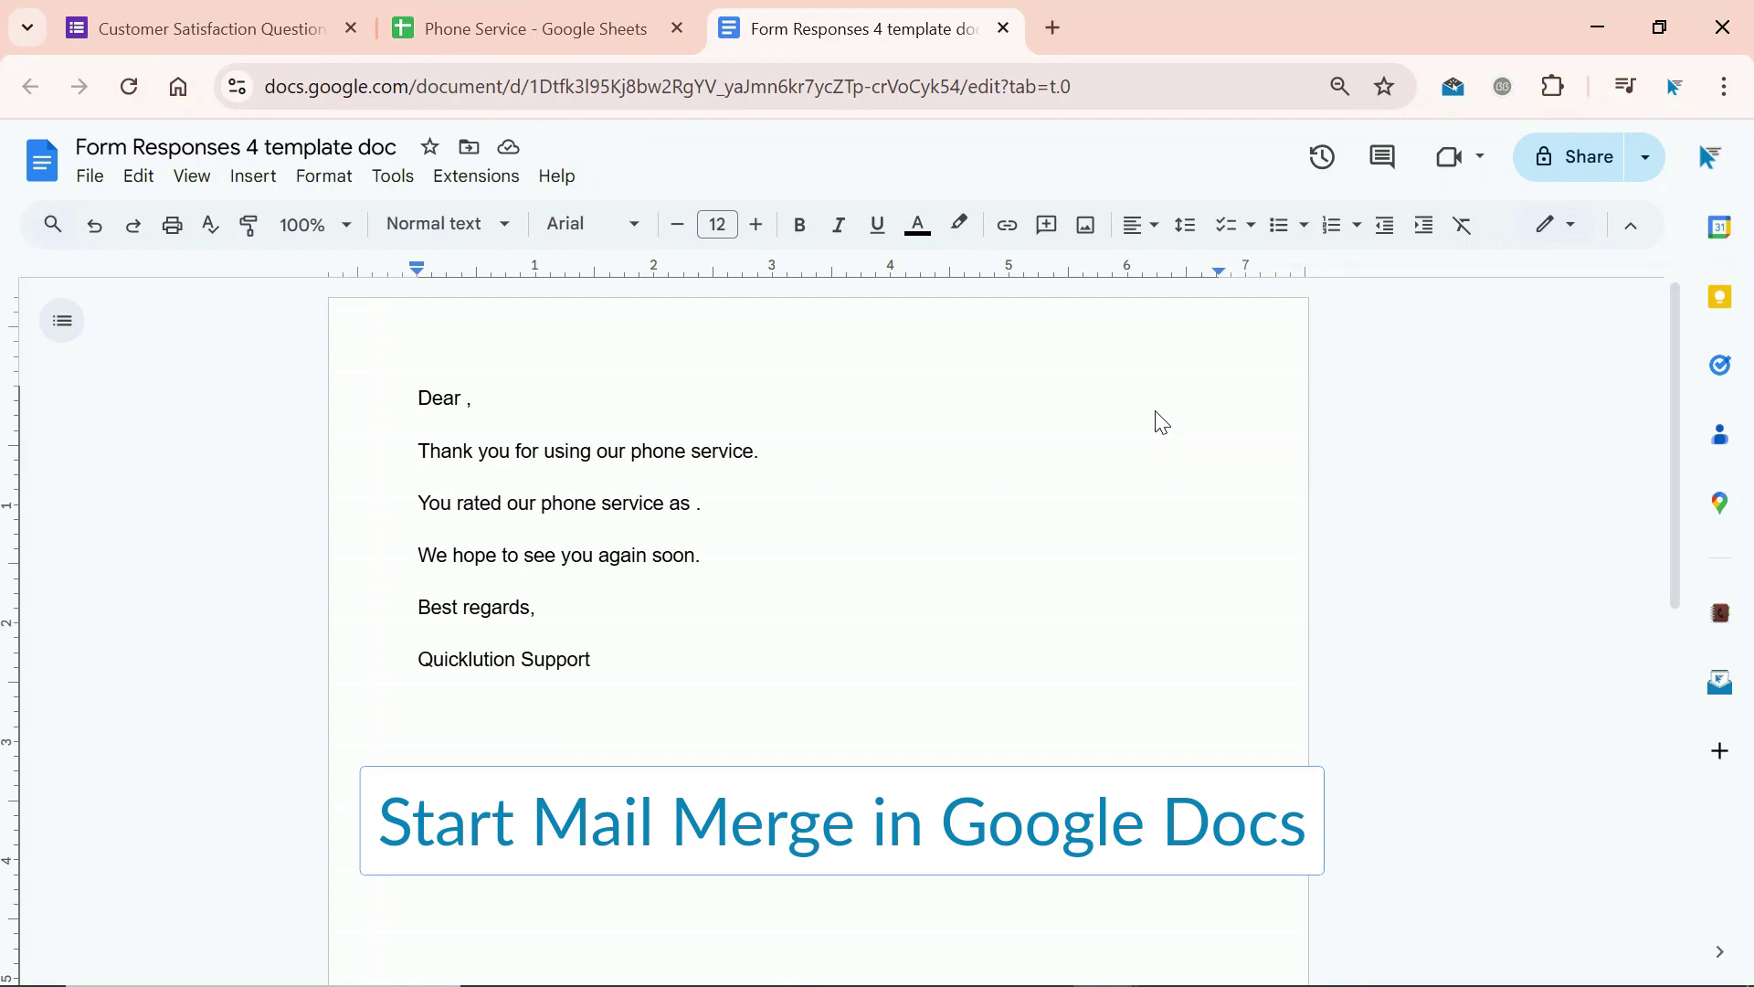
left_click(493, 190)
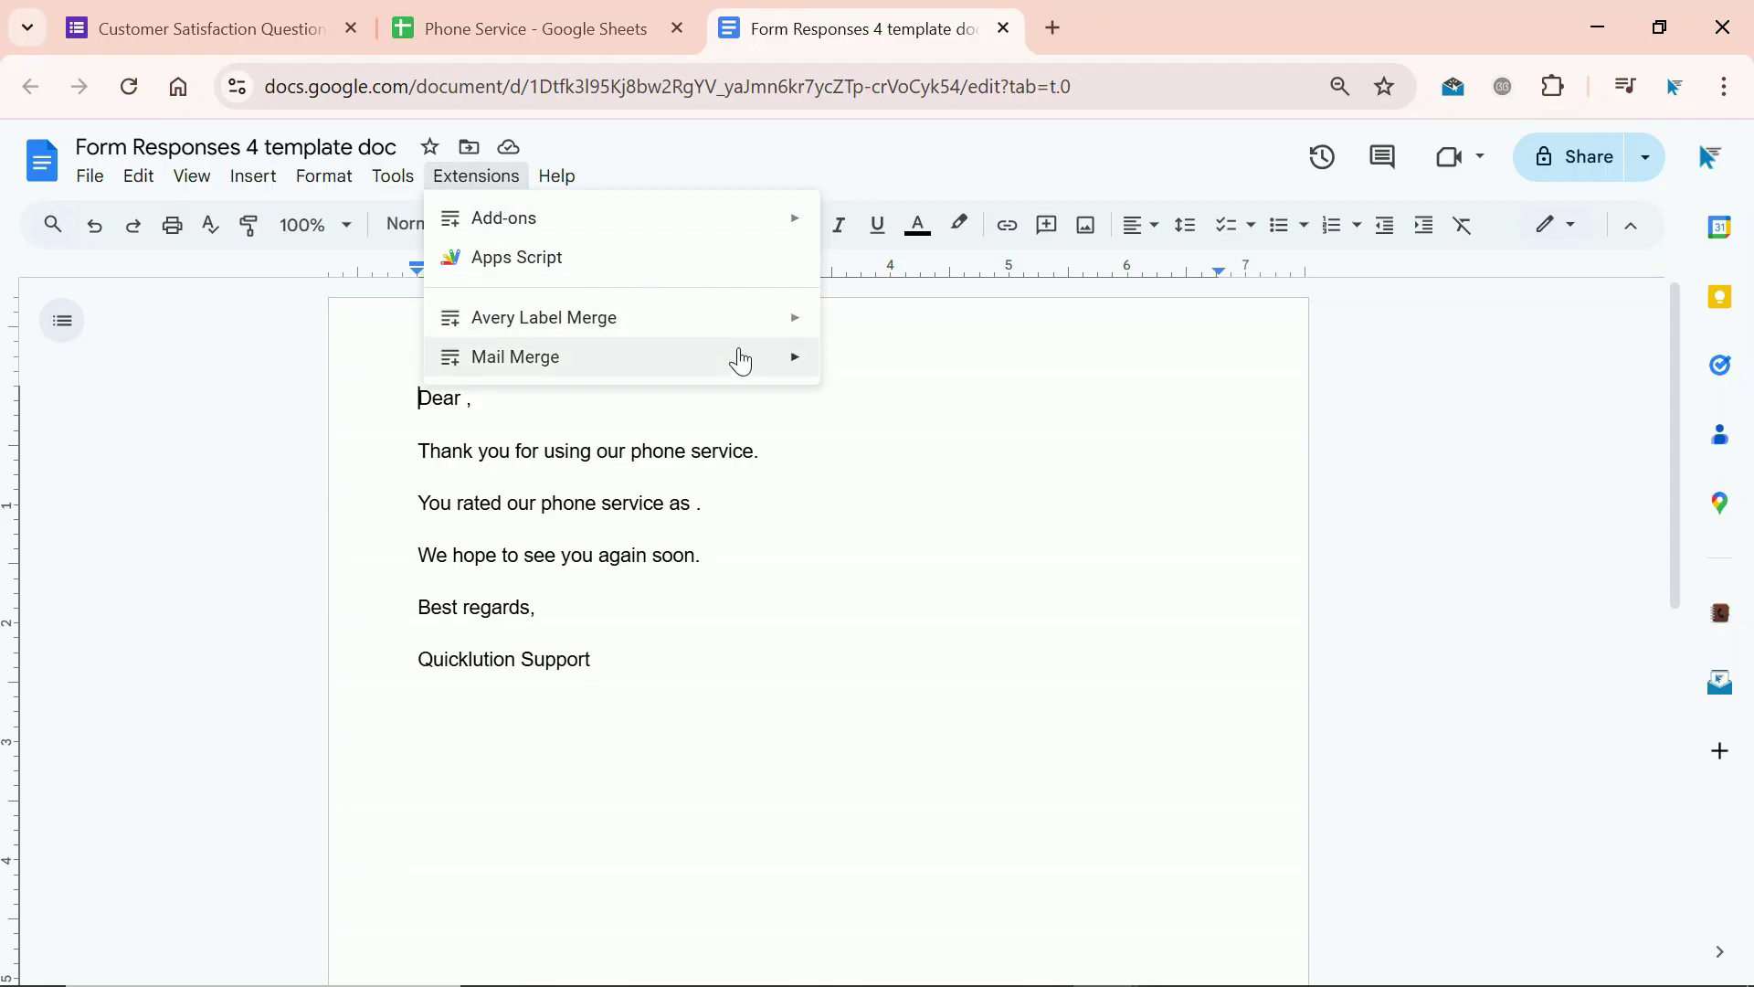
mouse_move(740, 358)
left_click(907, 367)
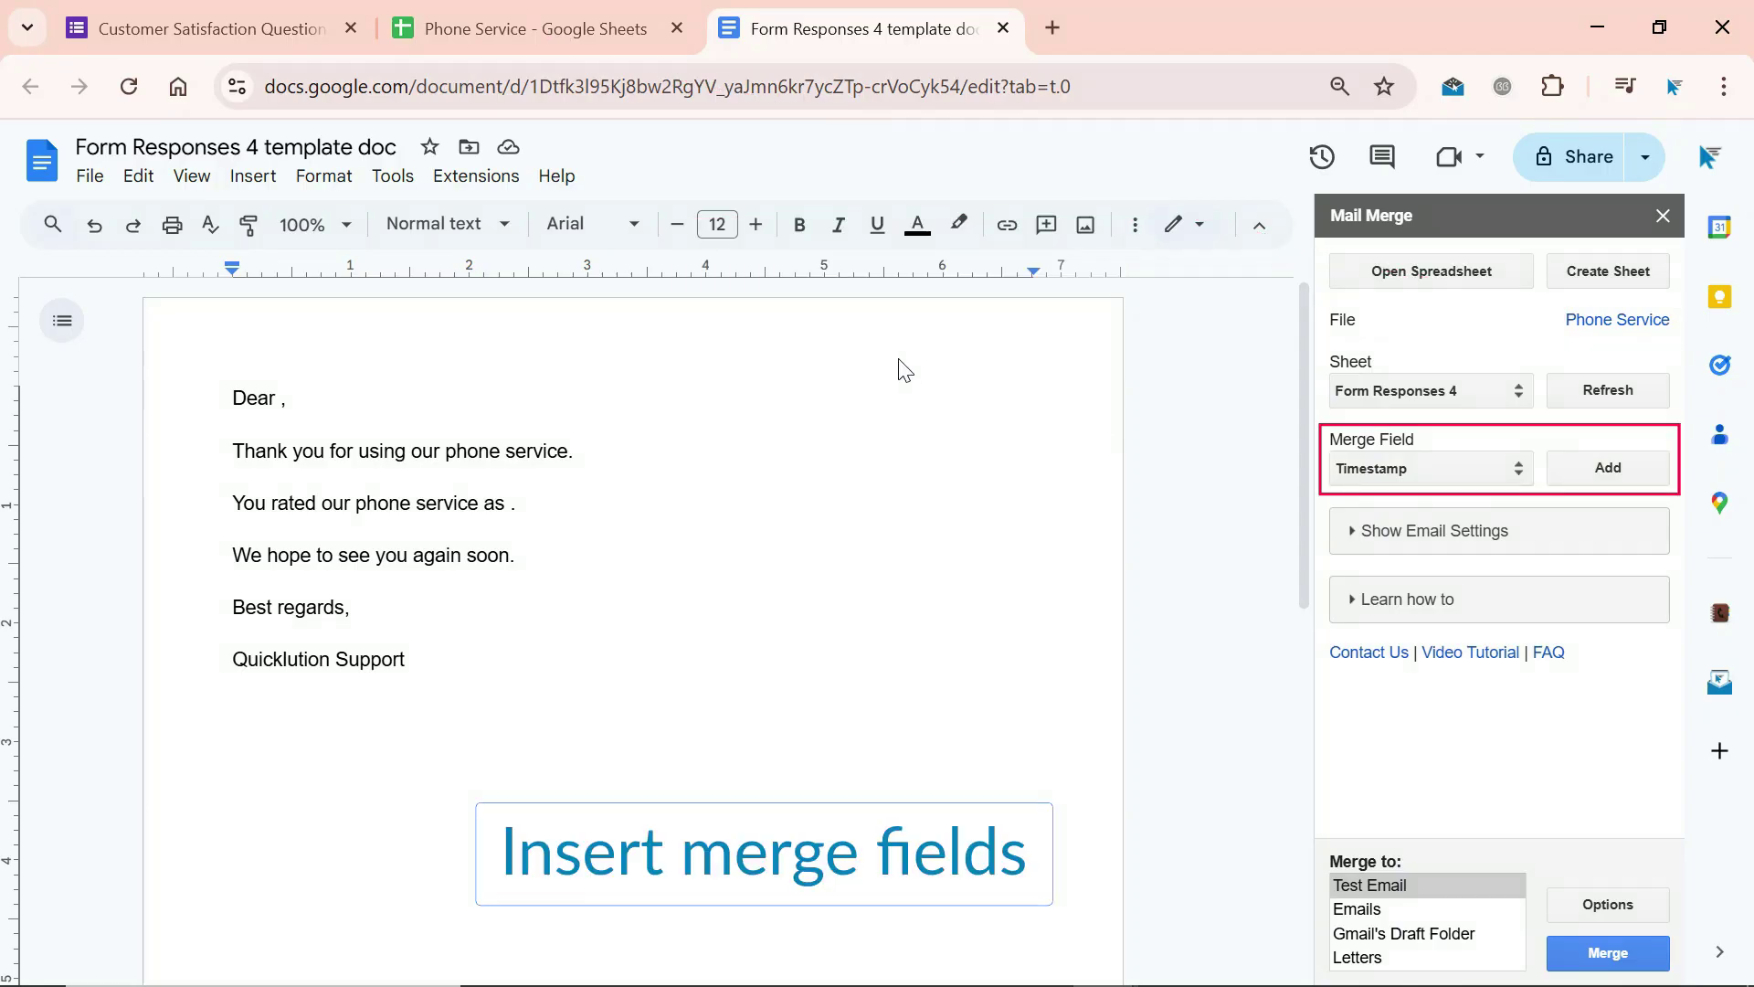
Step: Insert the "What is your name?" merge field after "Dear" in the letter's greeting
left_click(284, 399)
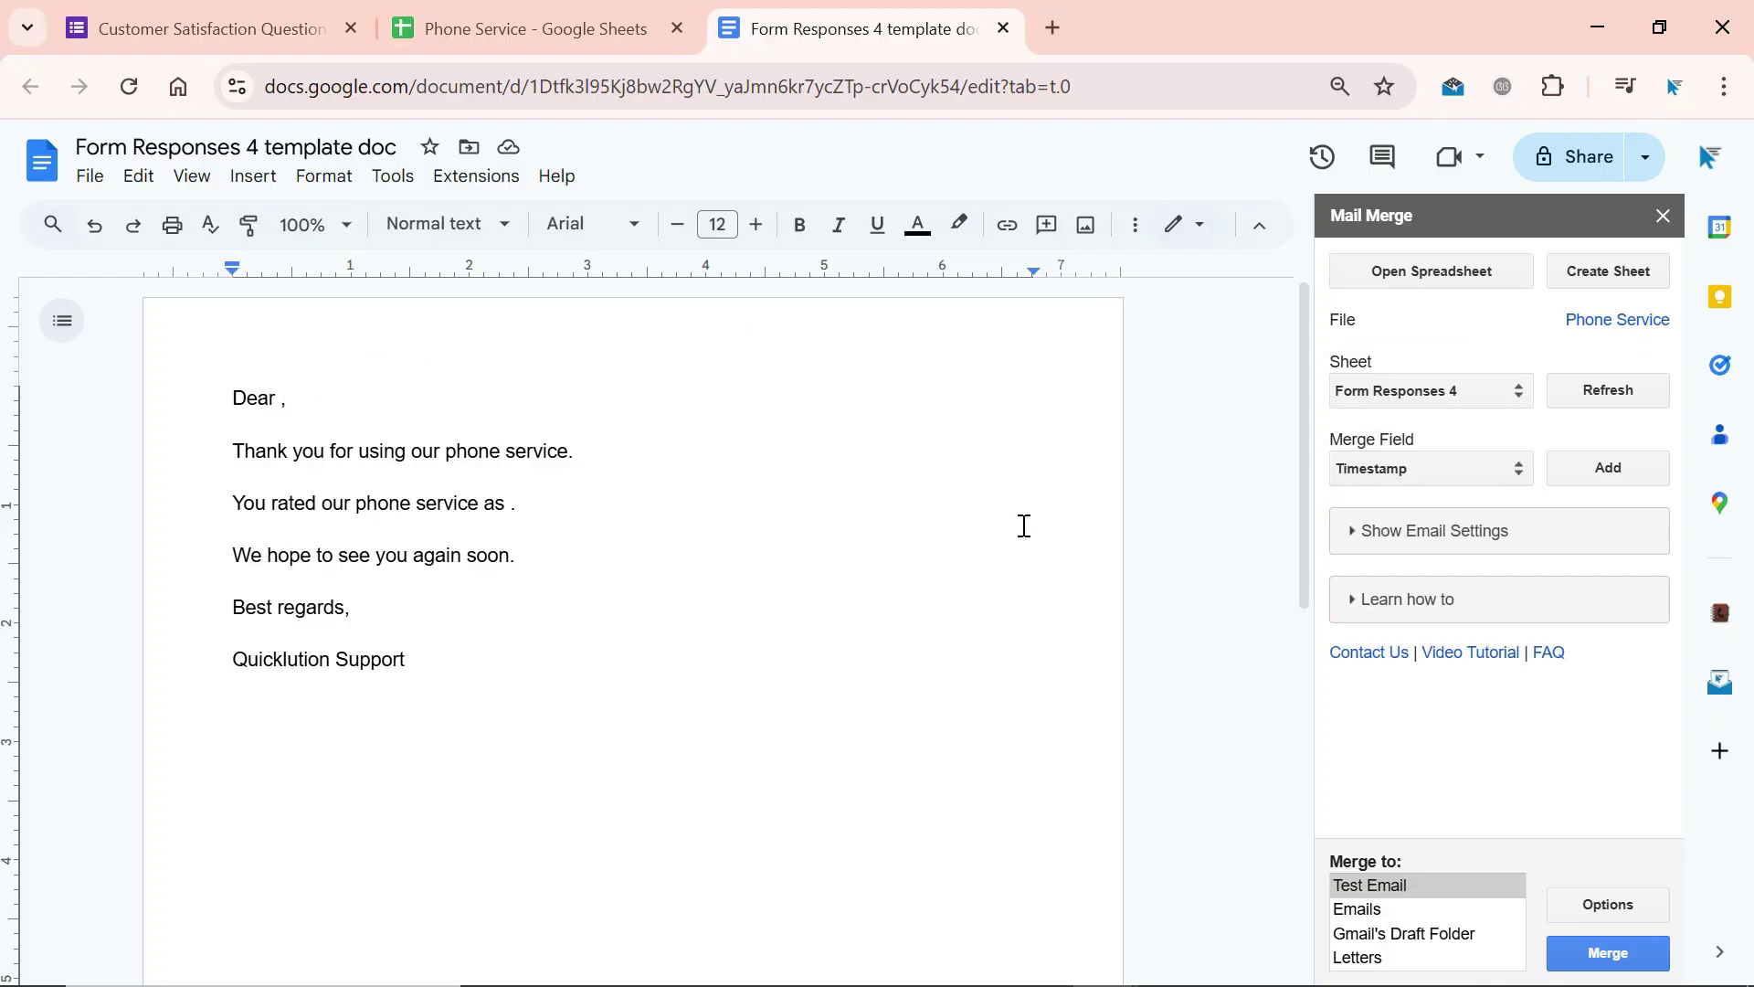
left_click(1516, 469)
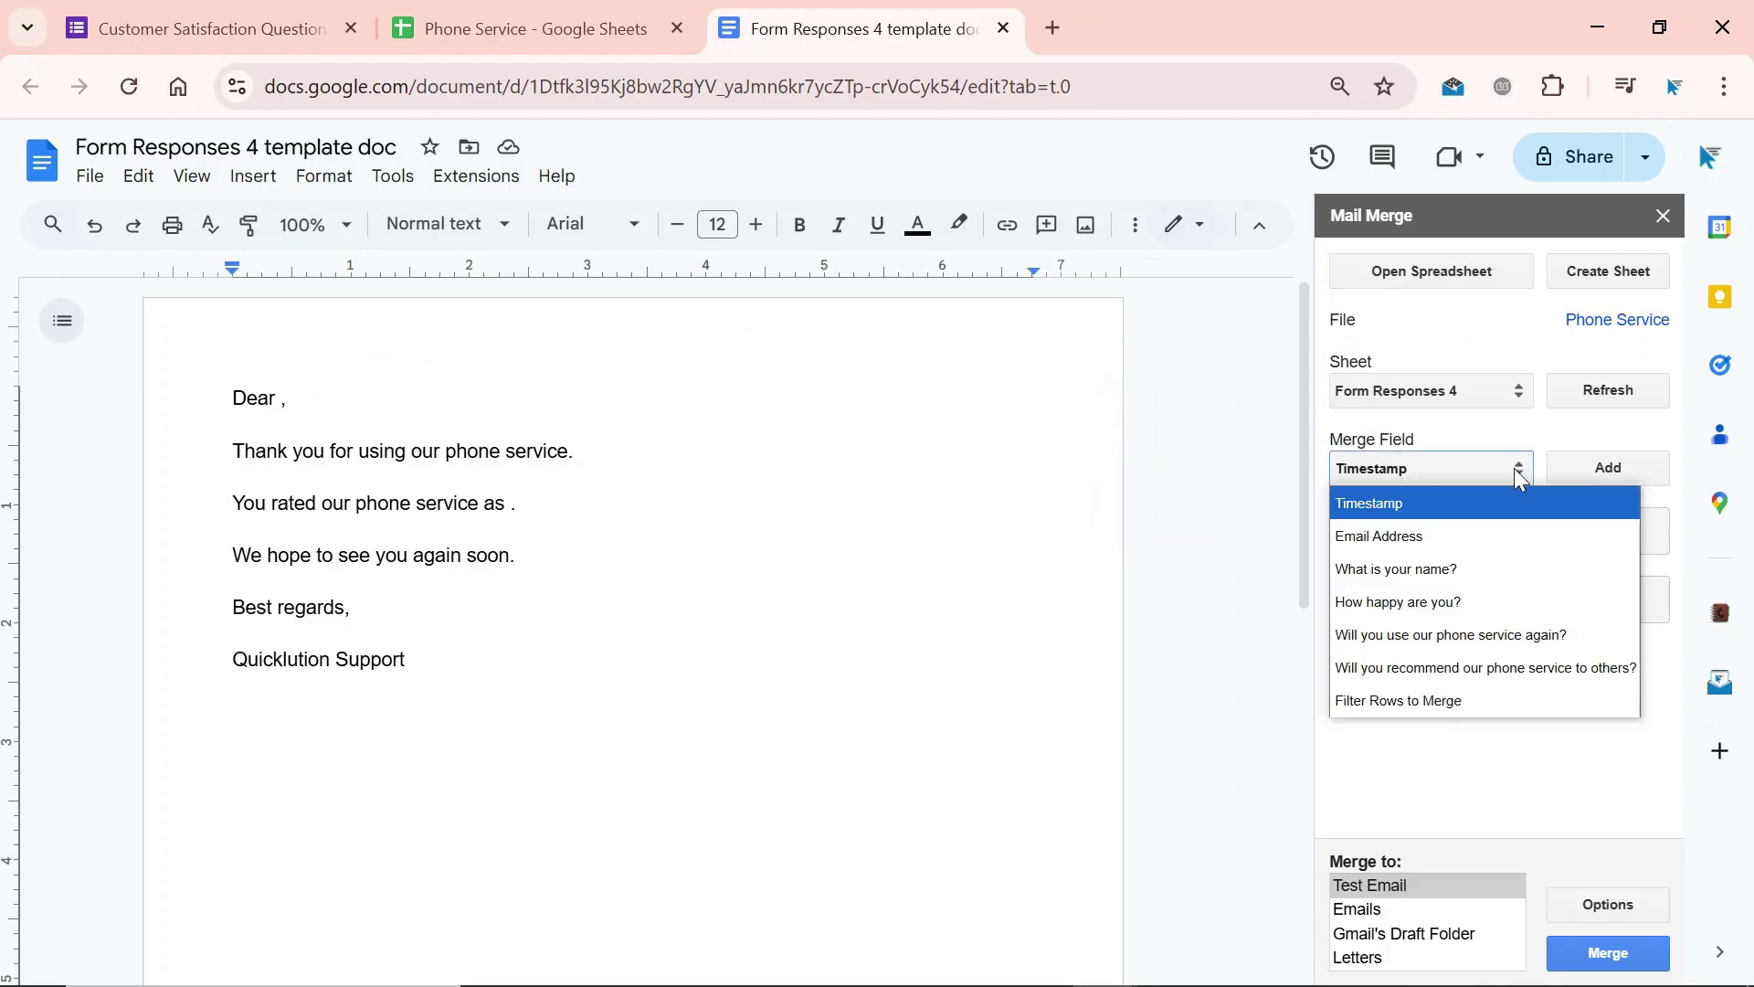
left_click(1526, 567)
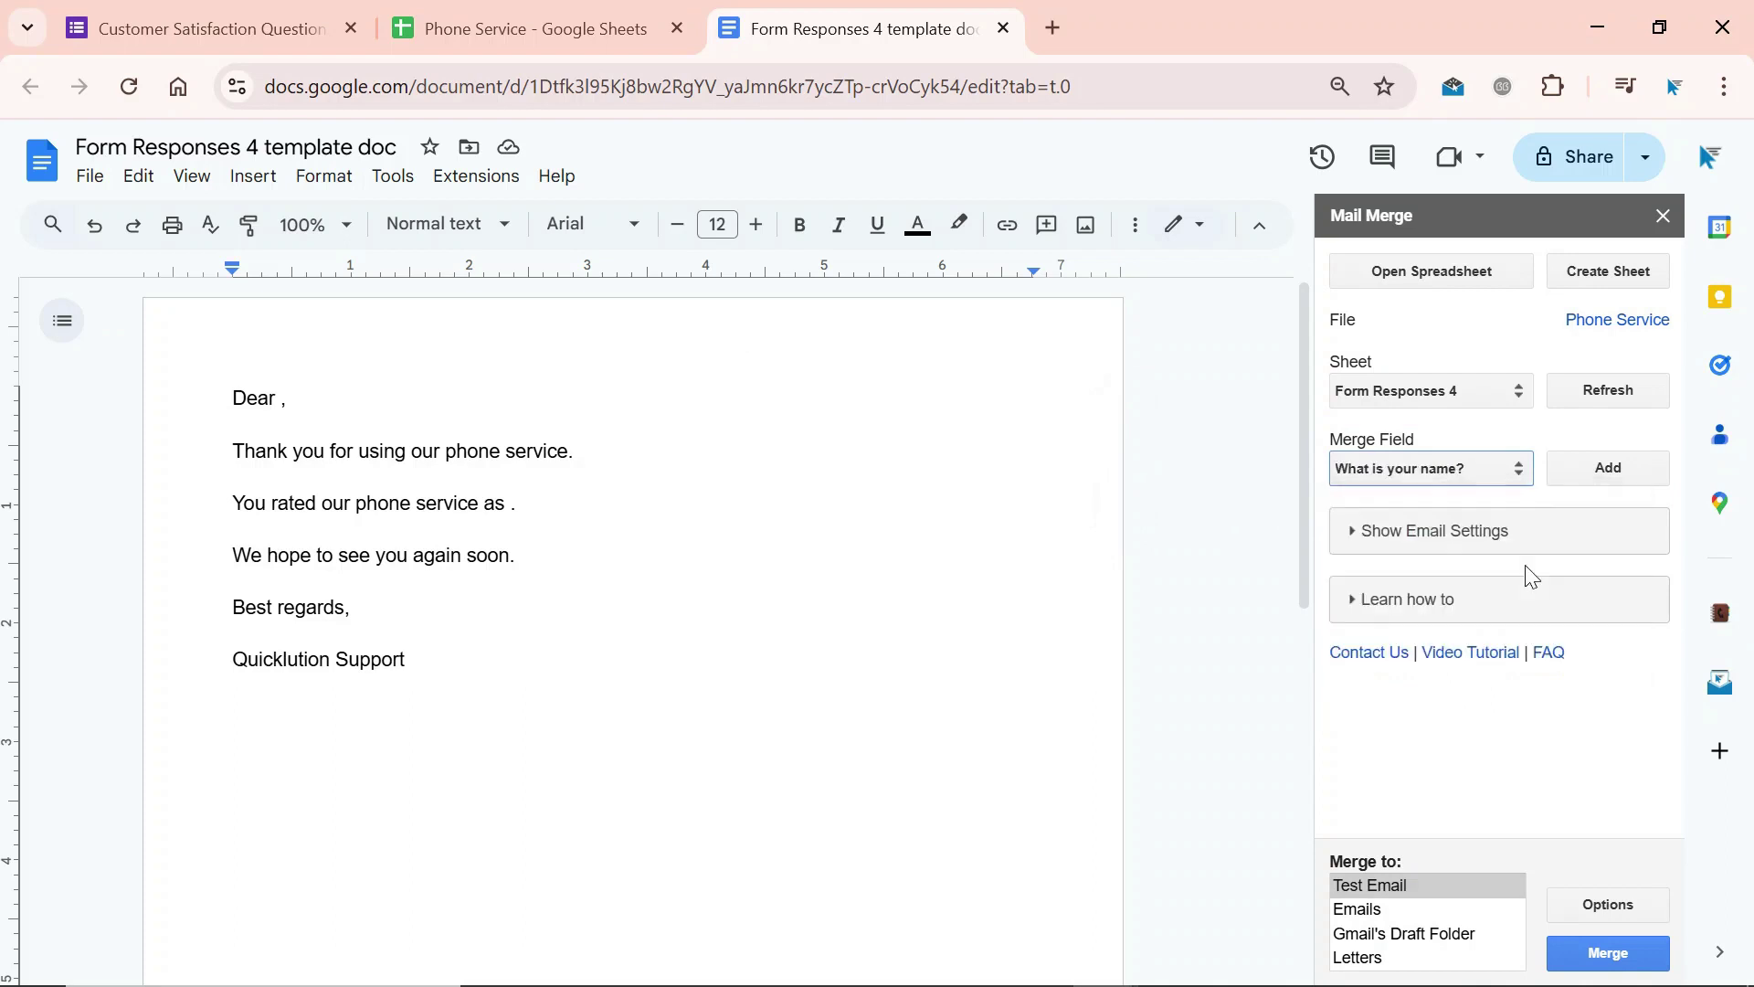
left_click(1643, 462)
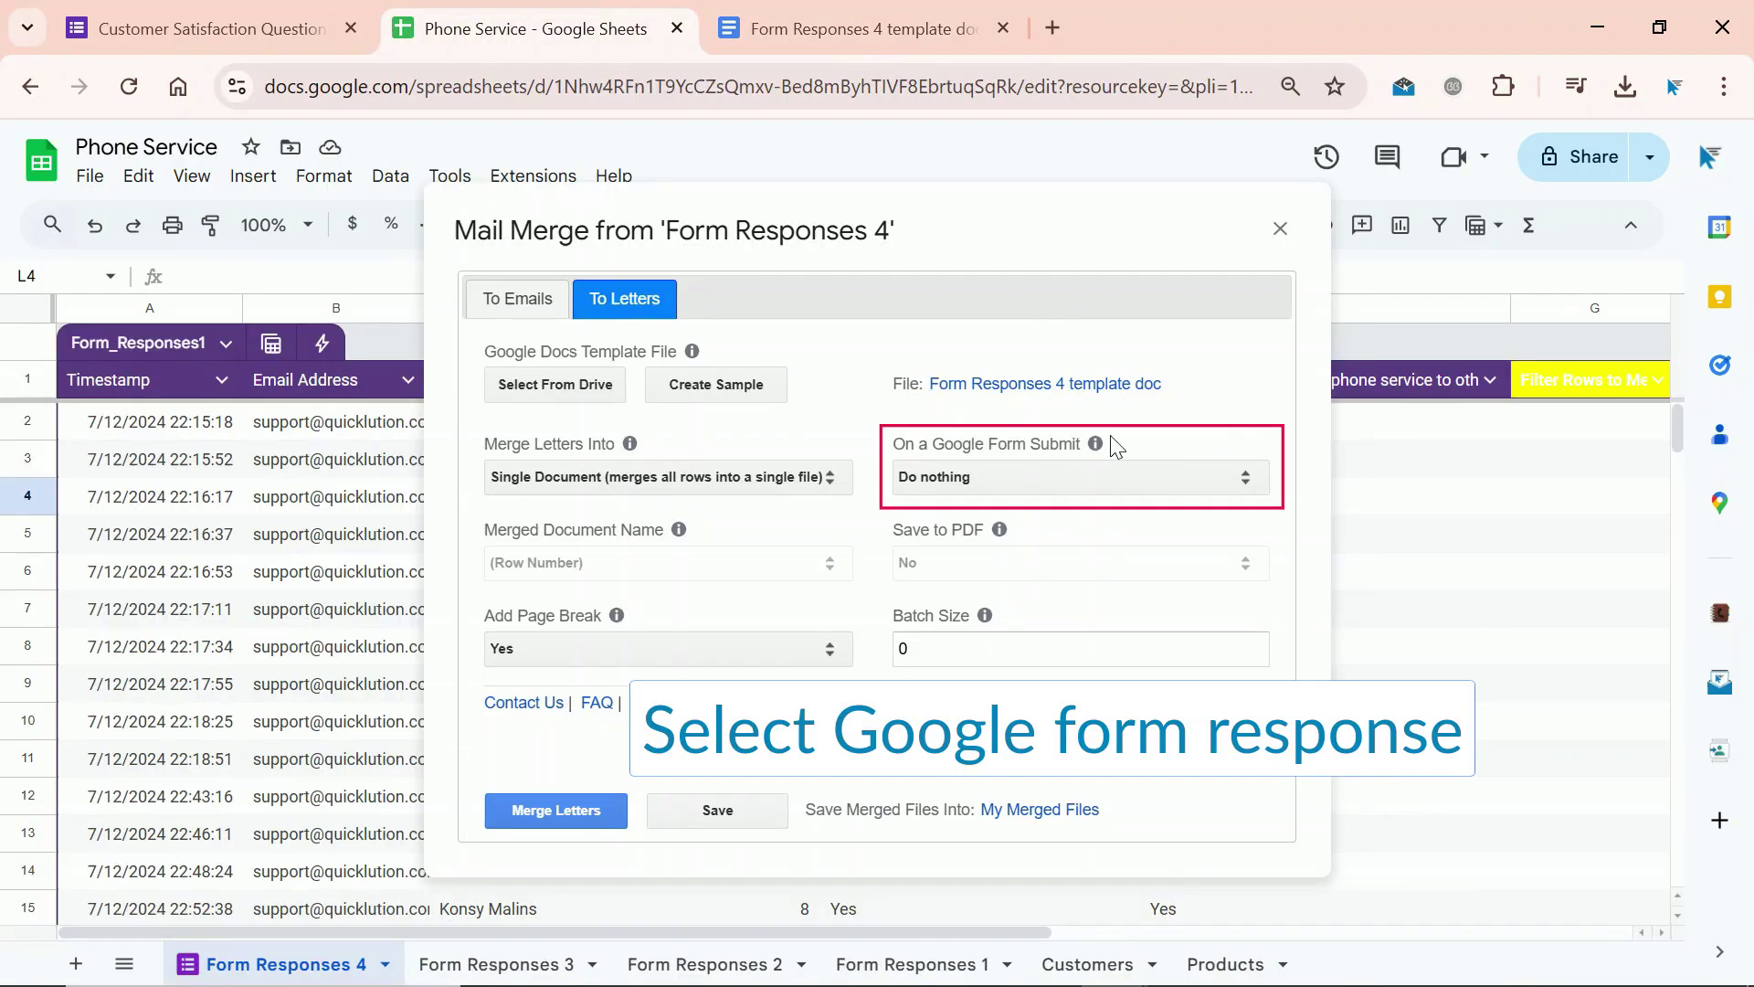
Step: Set the form-submit action to "Send new file as a PDF attachment to email" and name merged documents by Email Address
left_click(1137, 472)
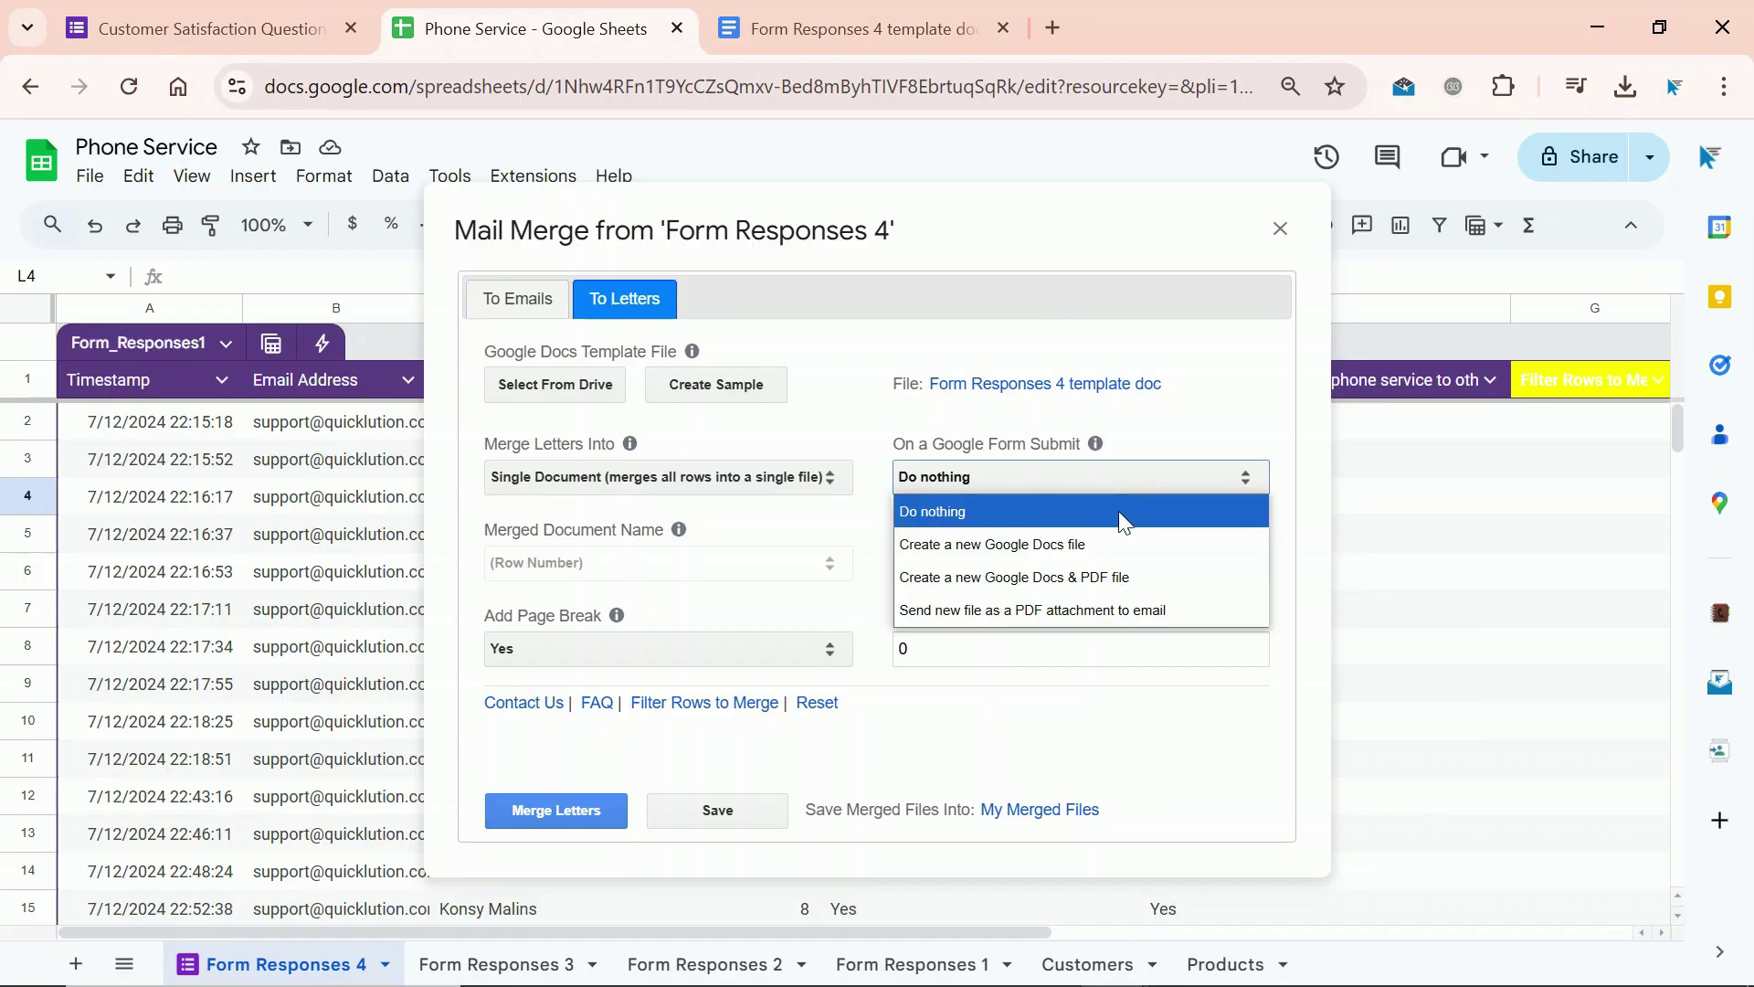
left_click(1126, 609)
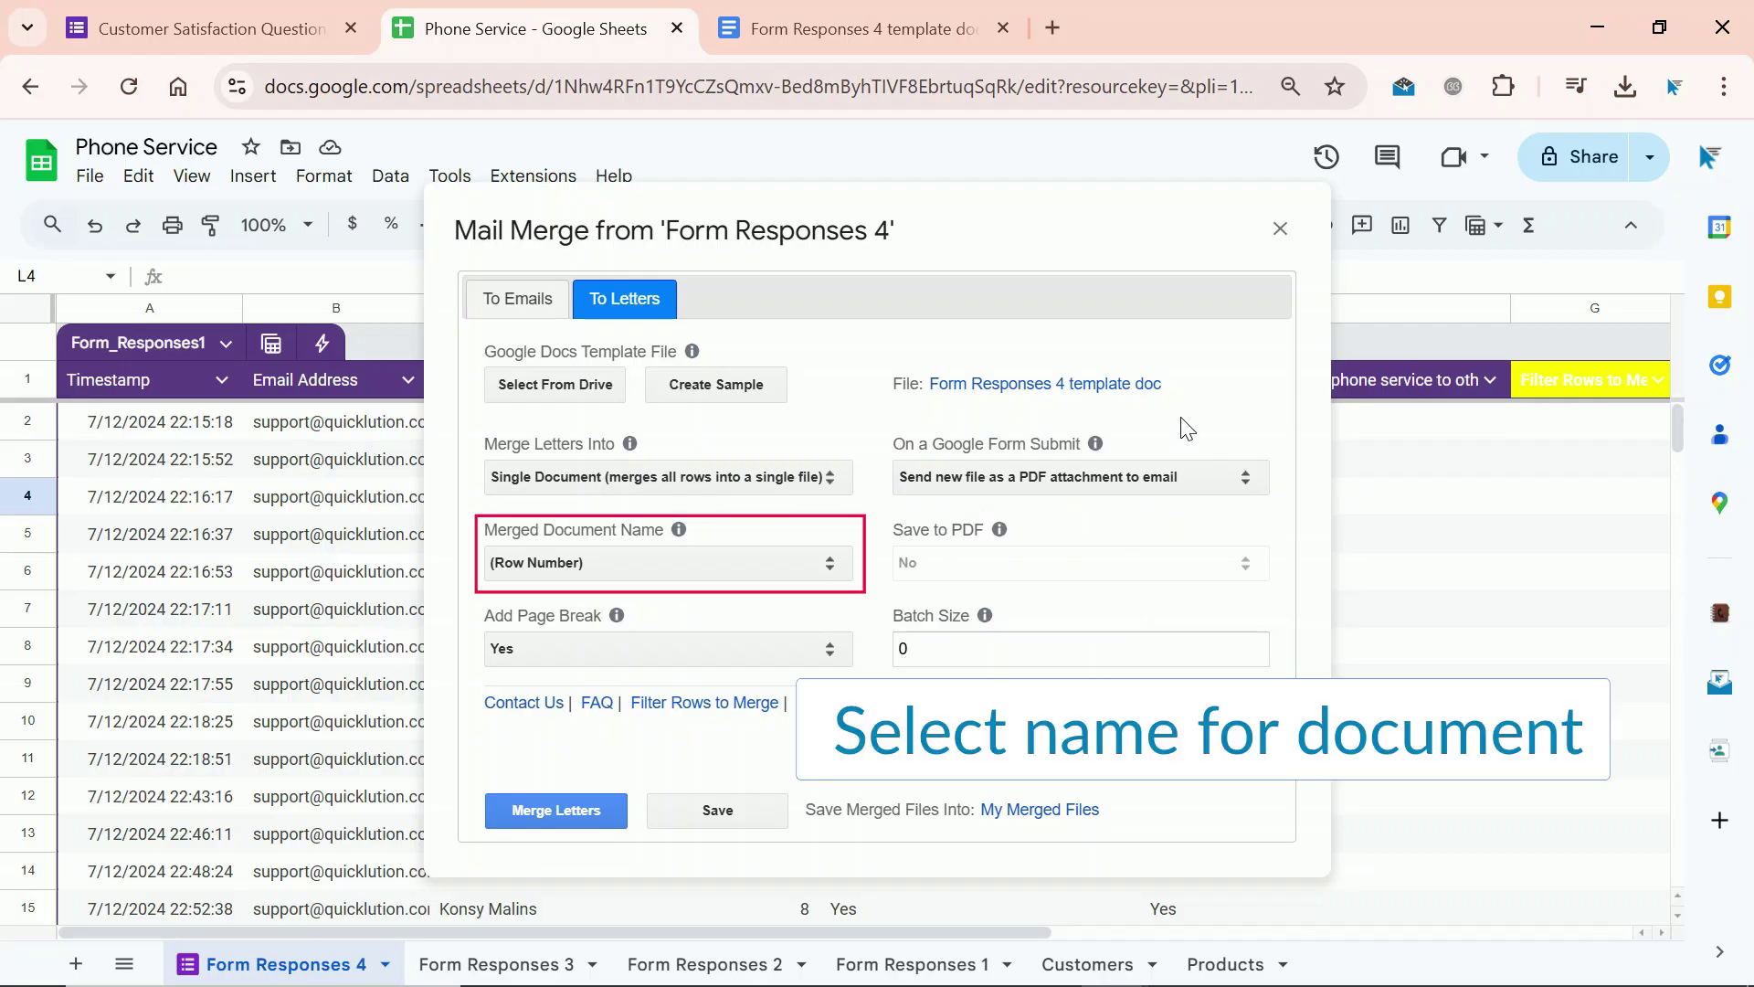
left_click(810, 563)
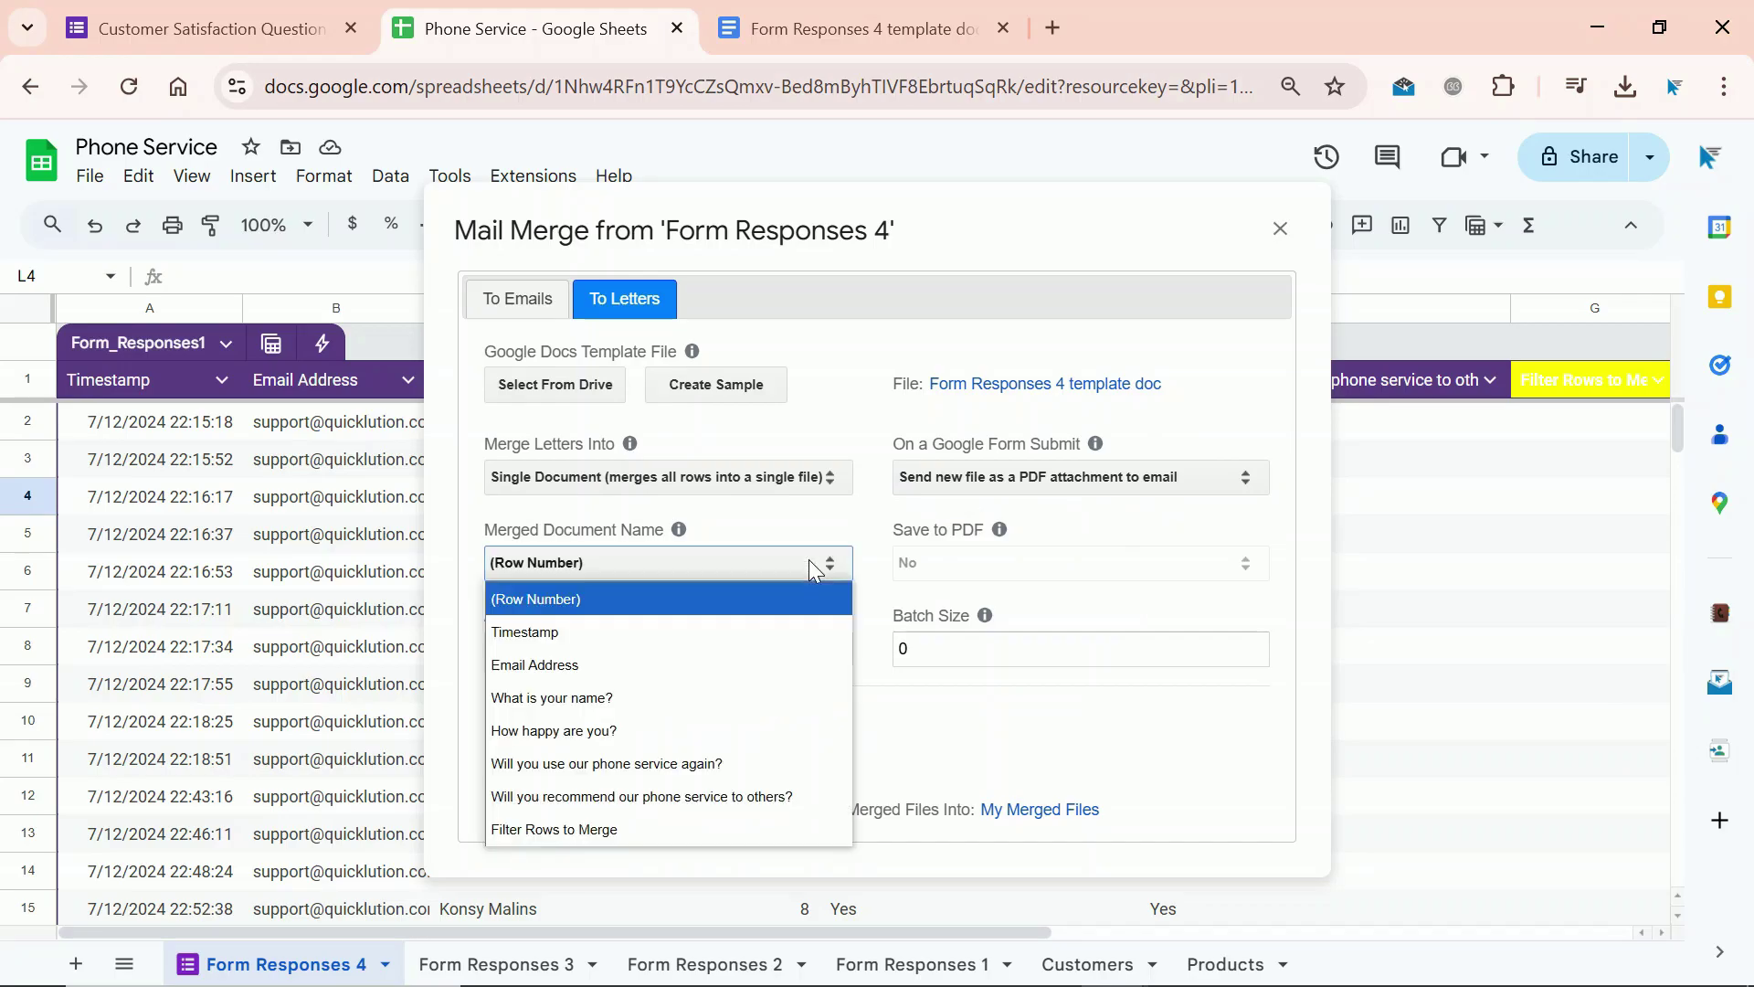
left_click(743, 665)
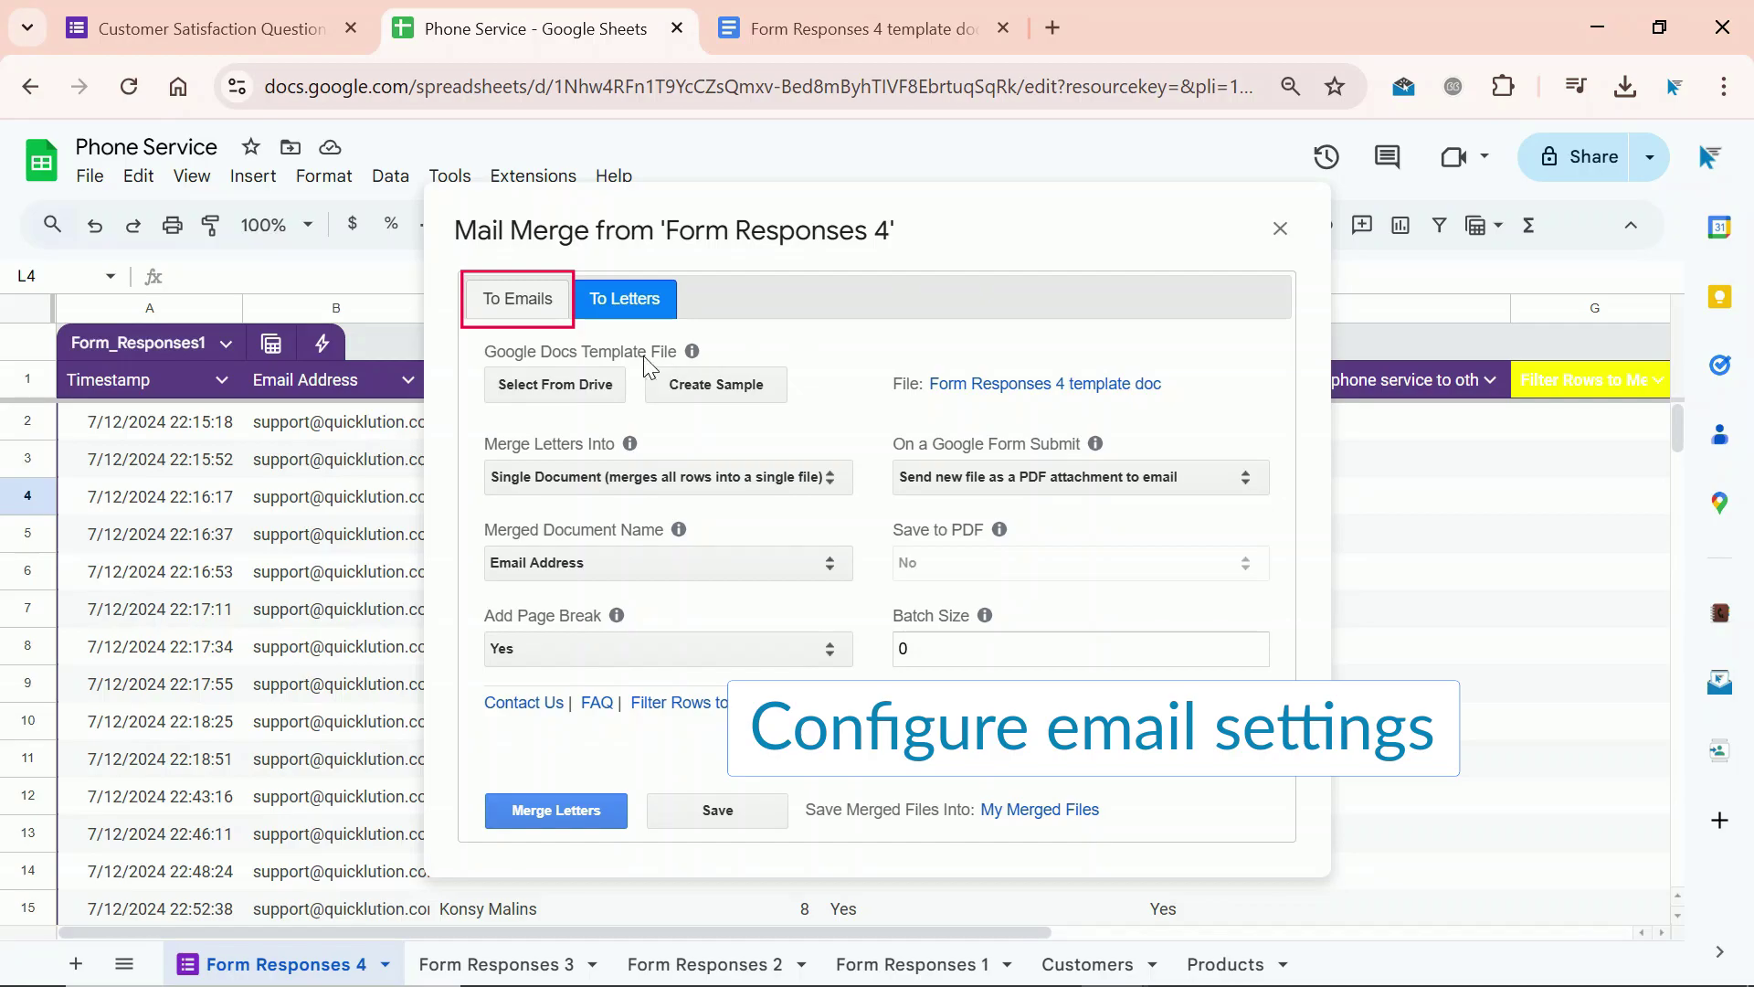
Step: In the email merge settings, create and save a body template named "Customer Satisfaction Questionnaire", and save the configuration
left_click(552, 303)
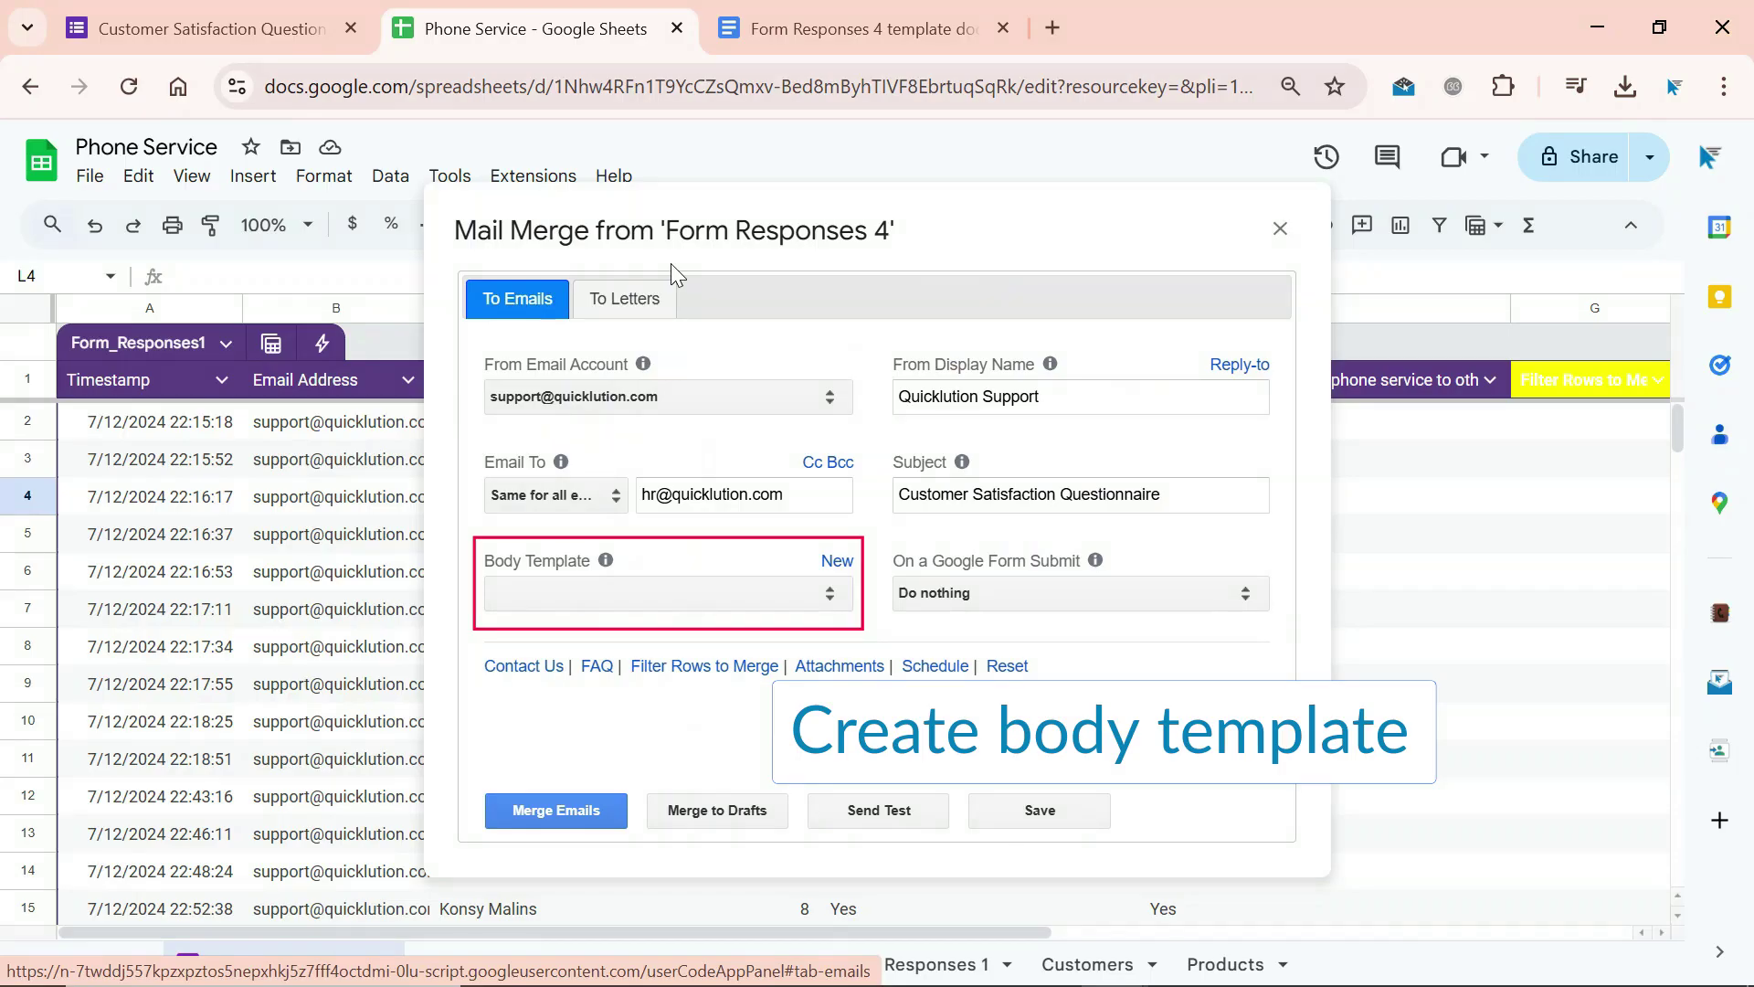
left_click(837, 563)
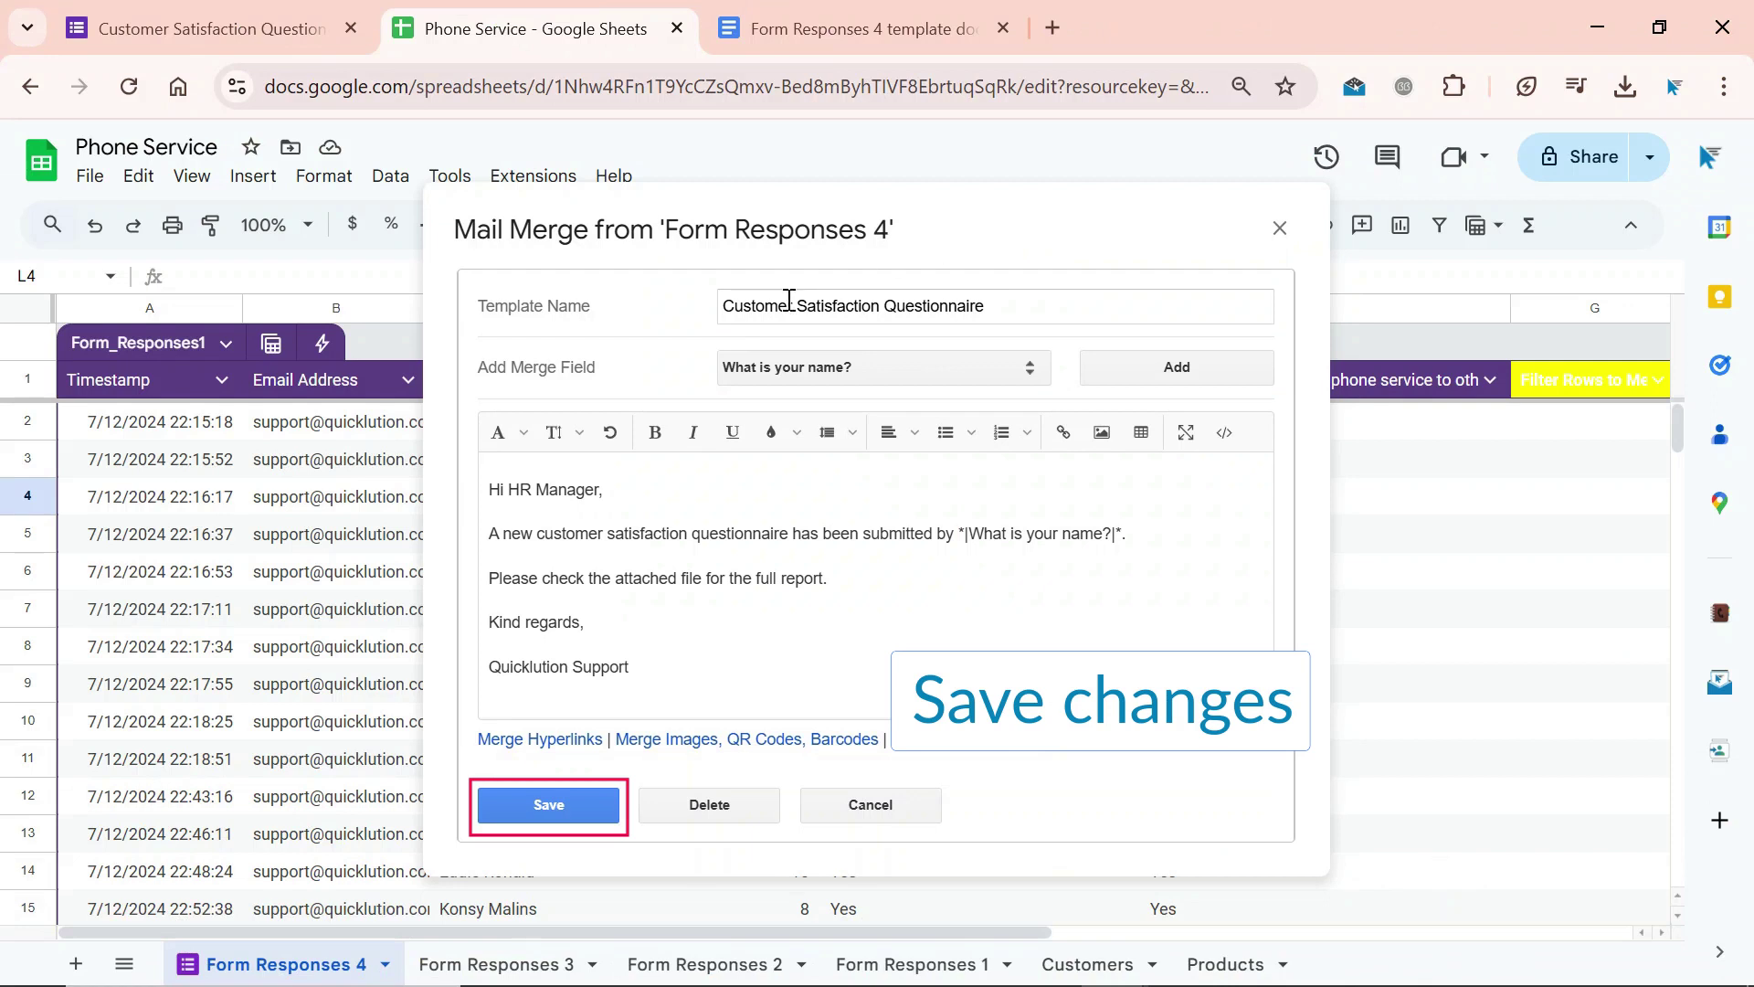
left_click(594, 806)
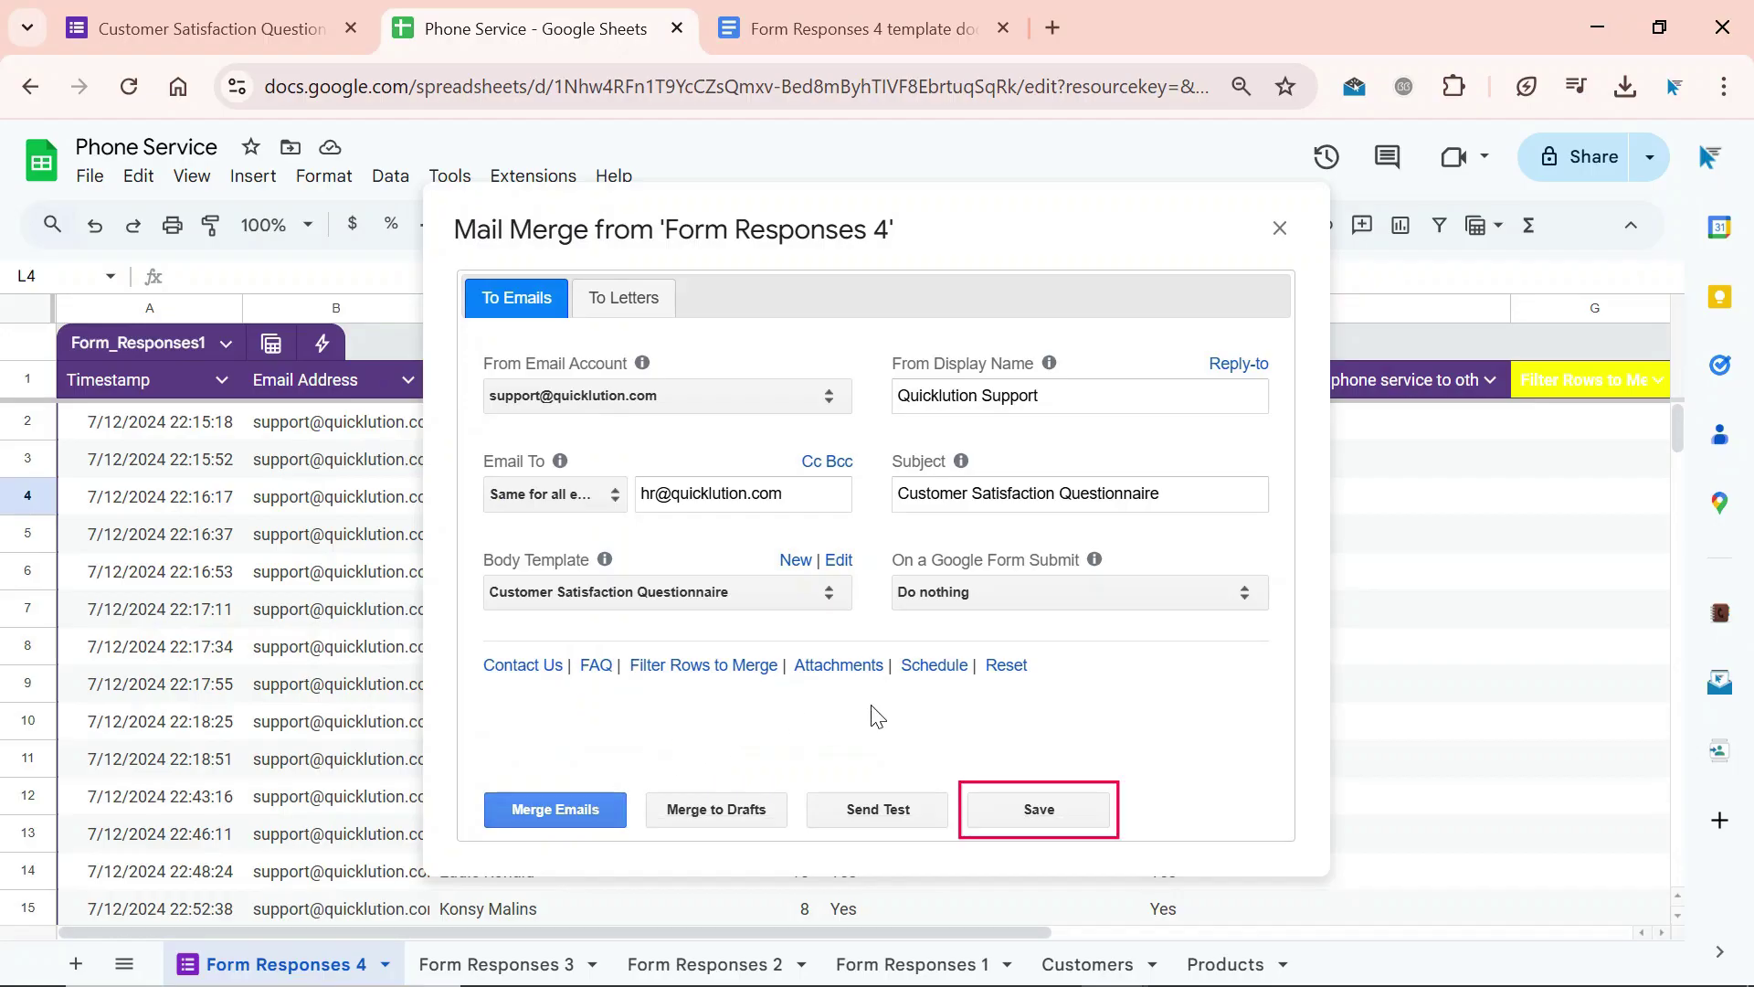
left_click(1084, 808)
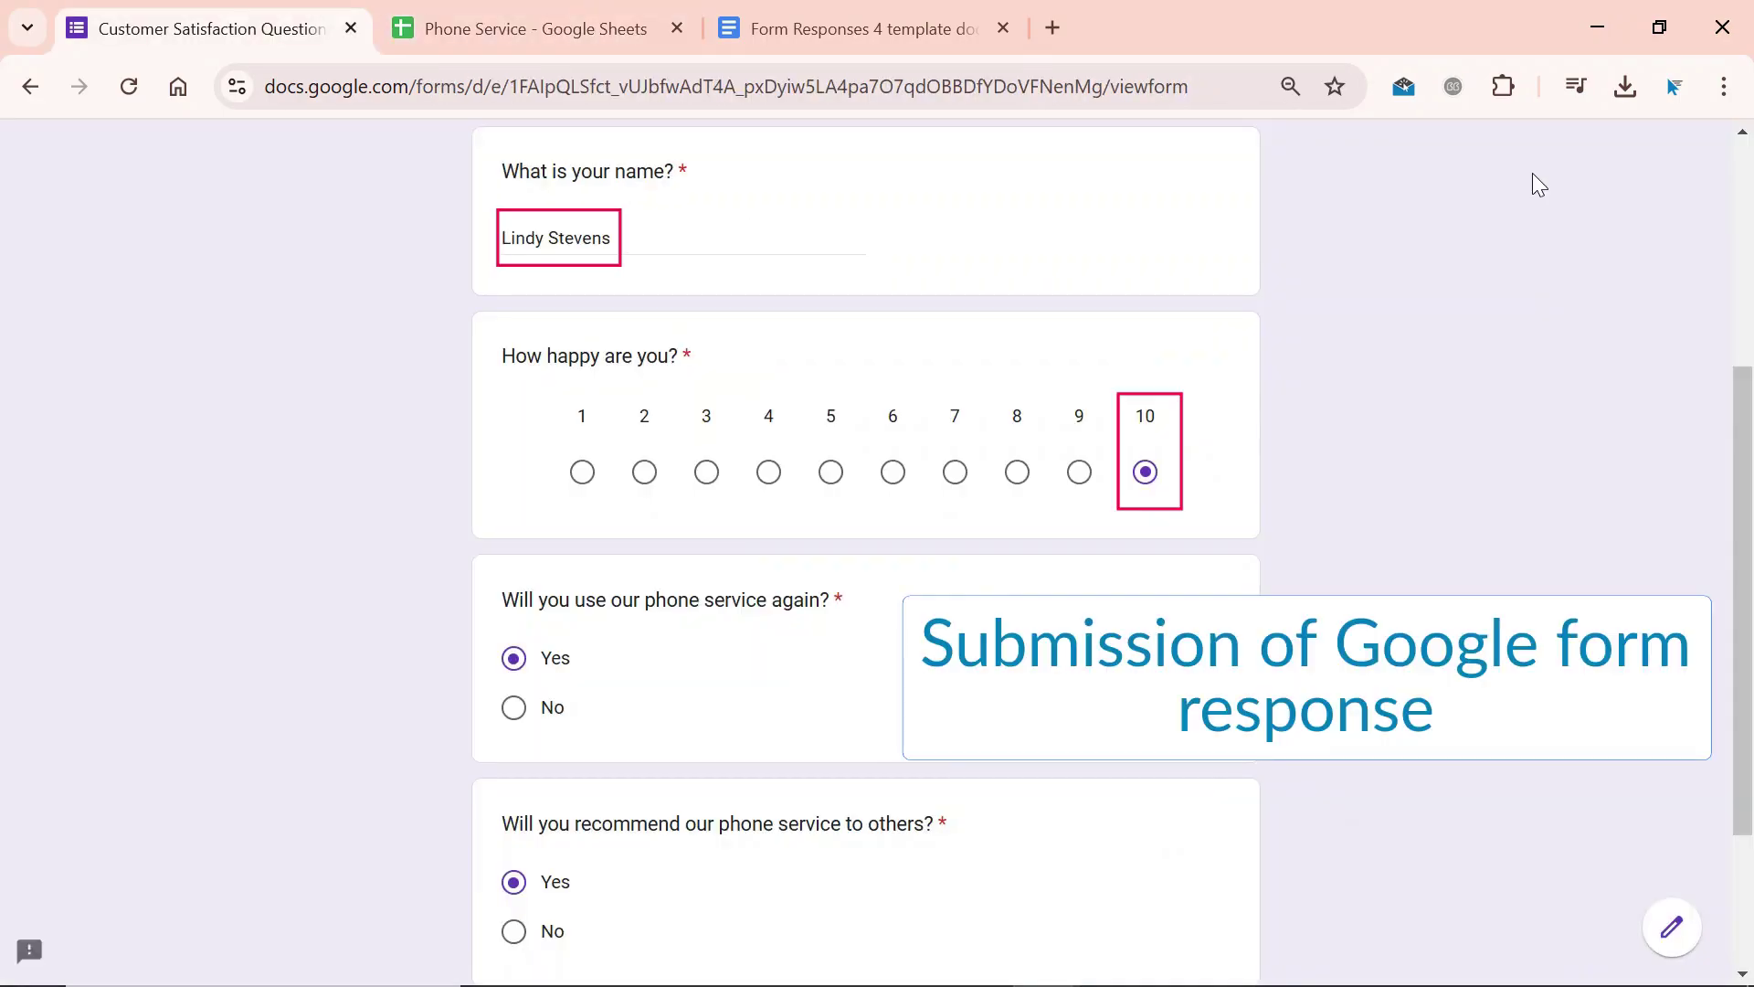
Step: Submit the filled-in Customer Satisfaction Questionnaire response
scroll(1745, 439, "down", 1)
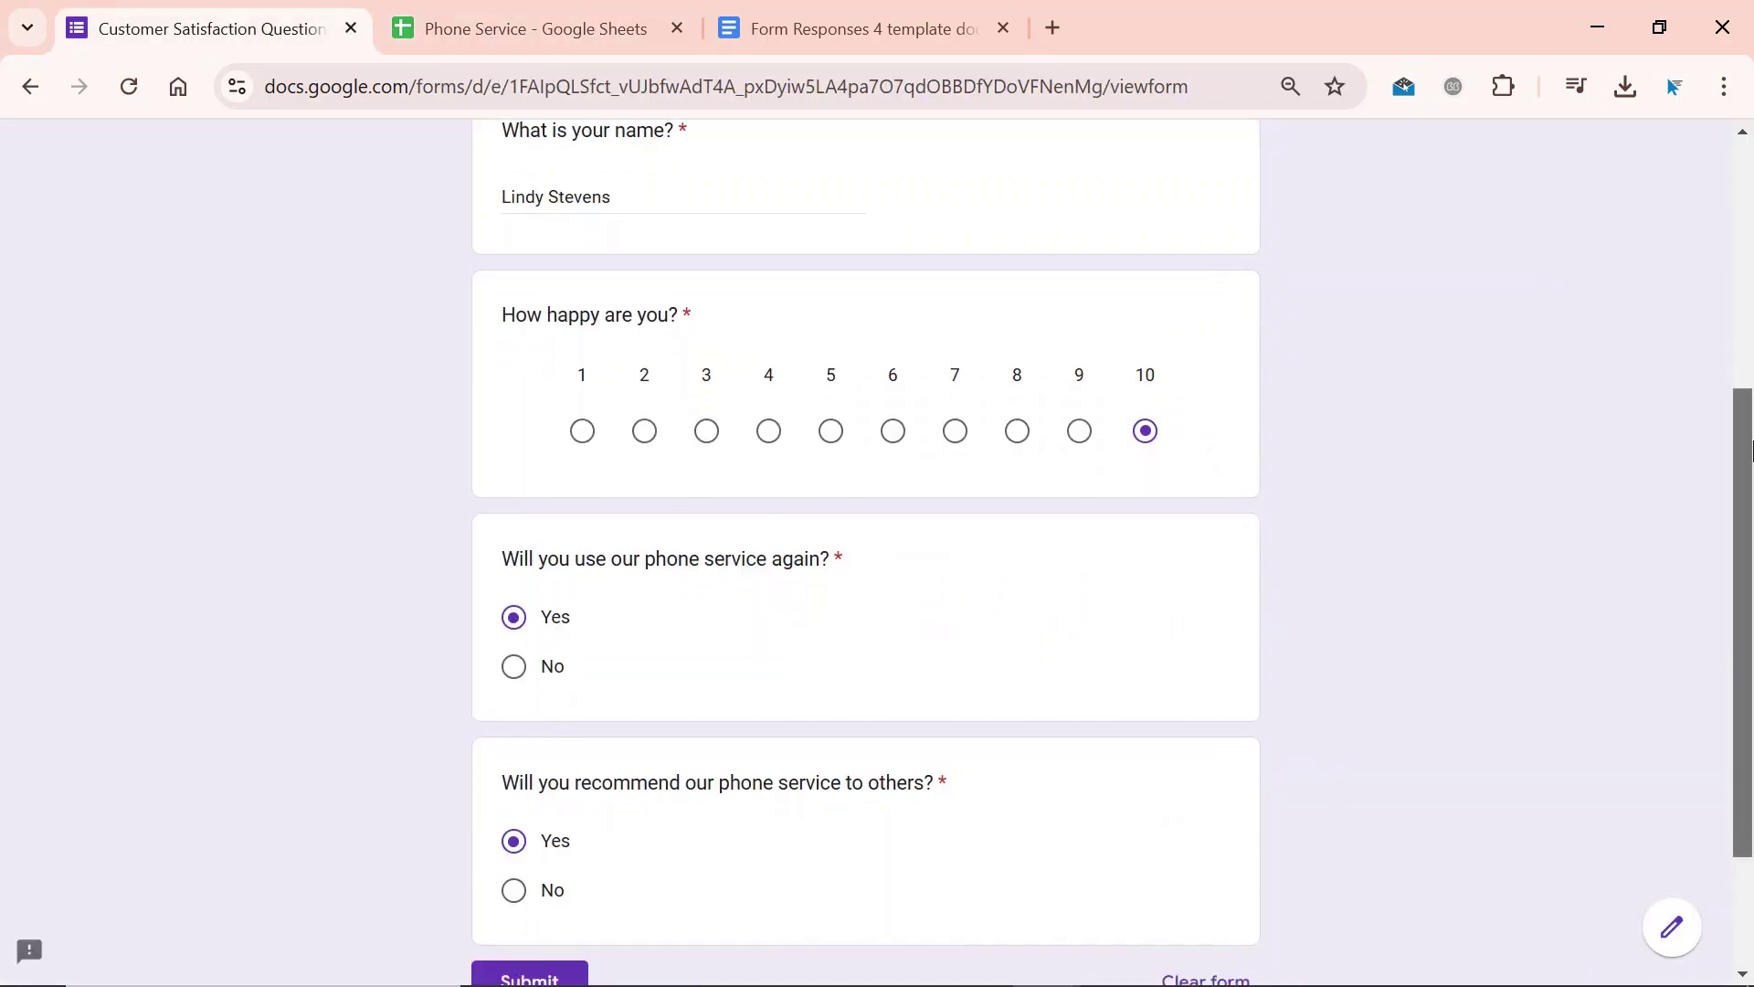
scroll(1750, 443, "down", 2)
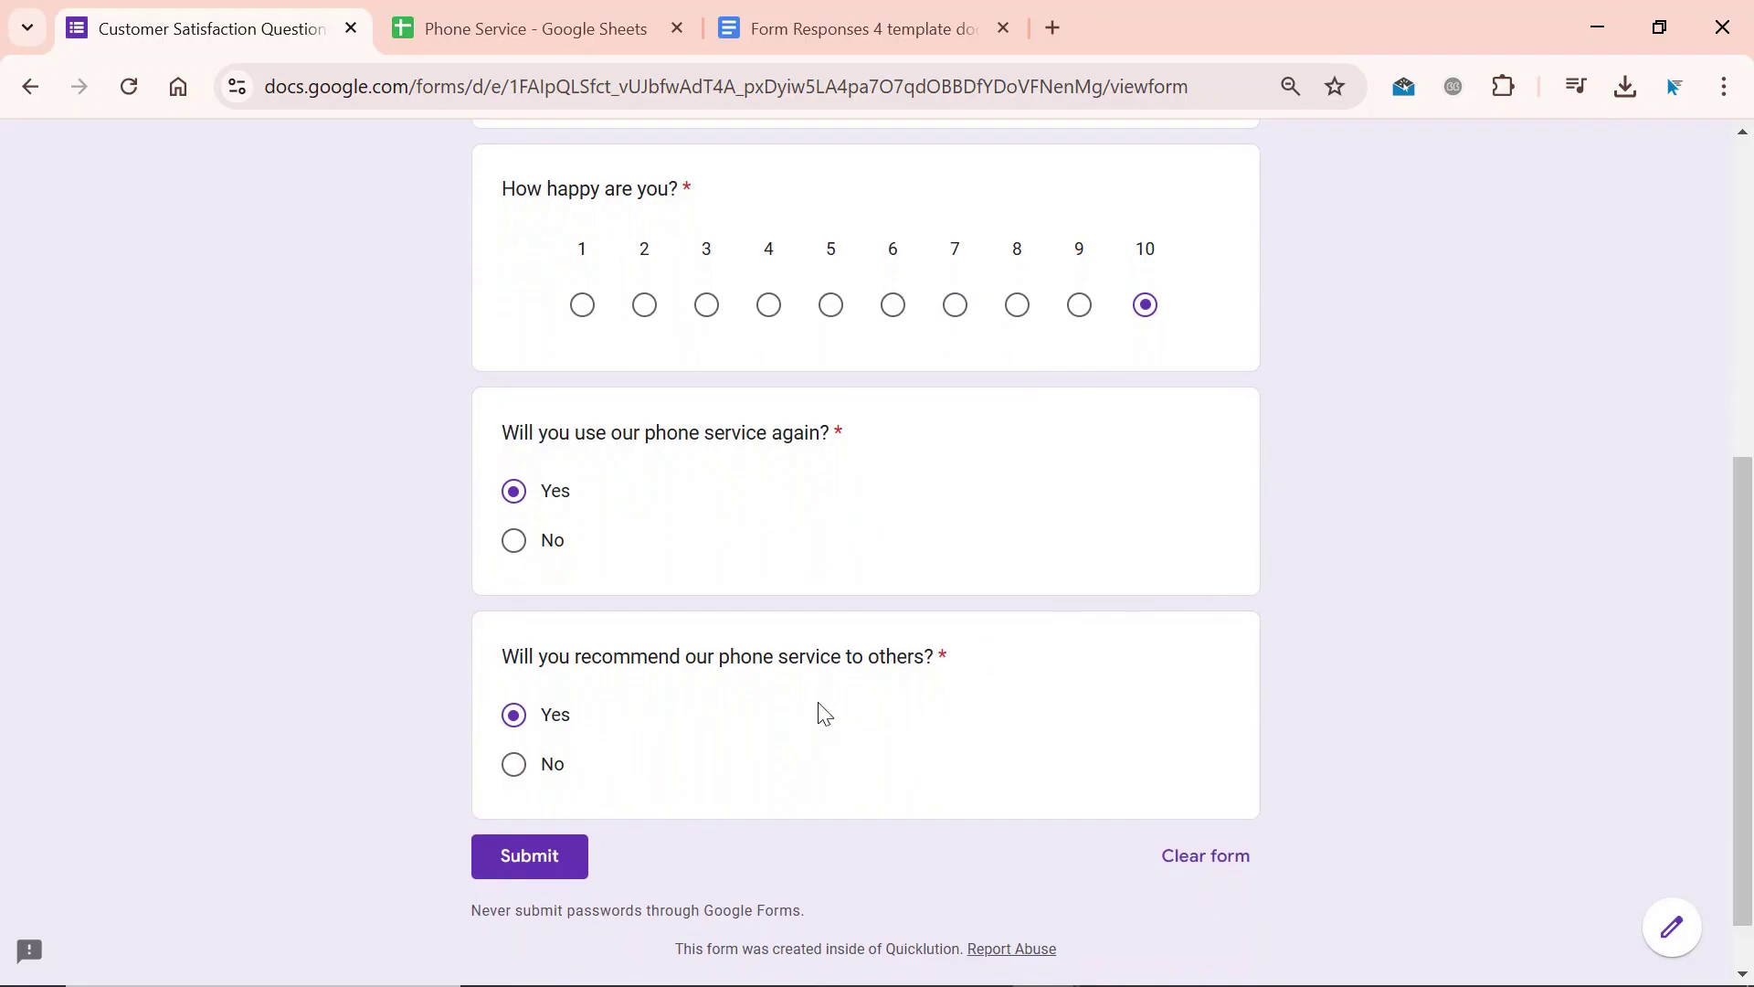
left_click(569, 859)
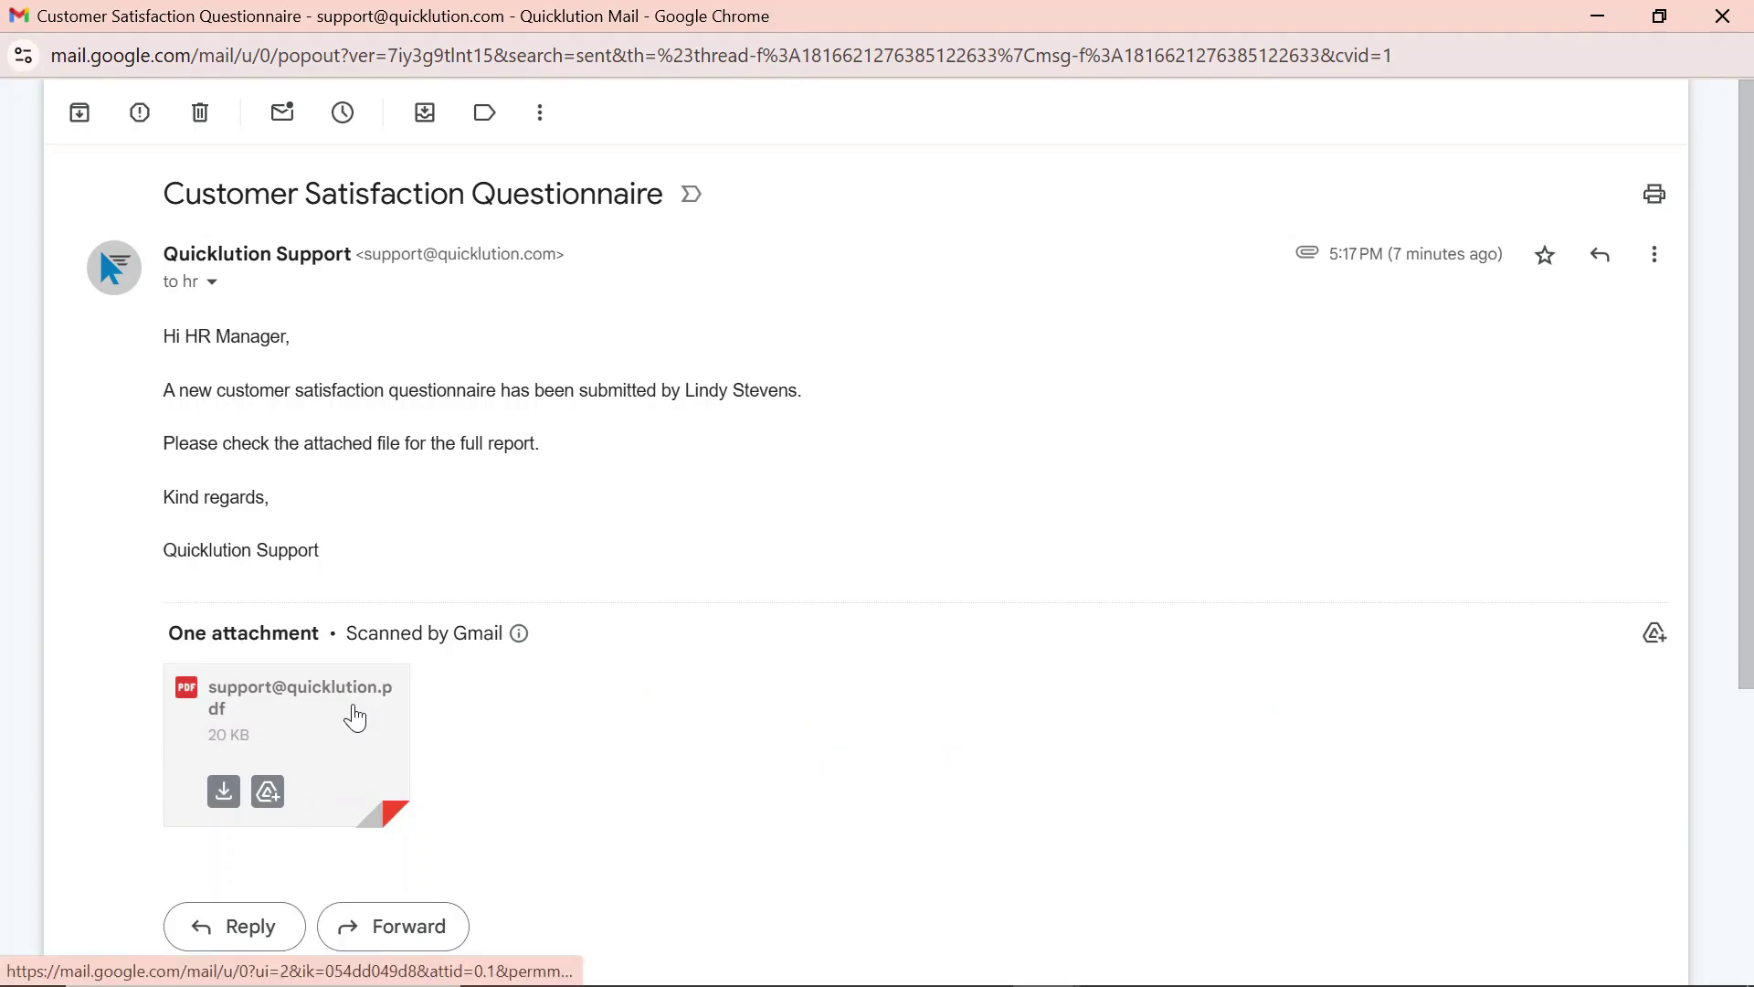
Step: Open the PDF attached to the questionnaire email in Gmail to check the merged letter
left_click(355, 718)
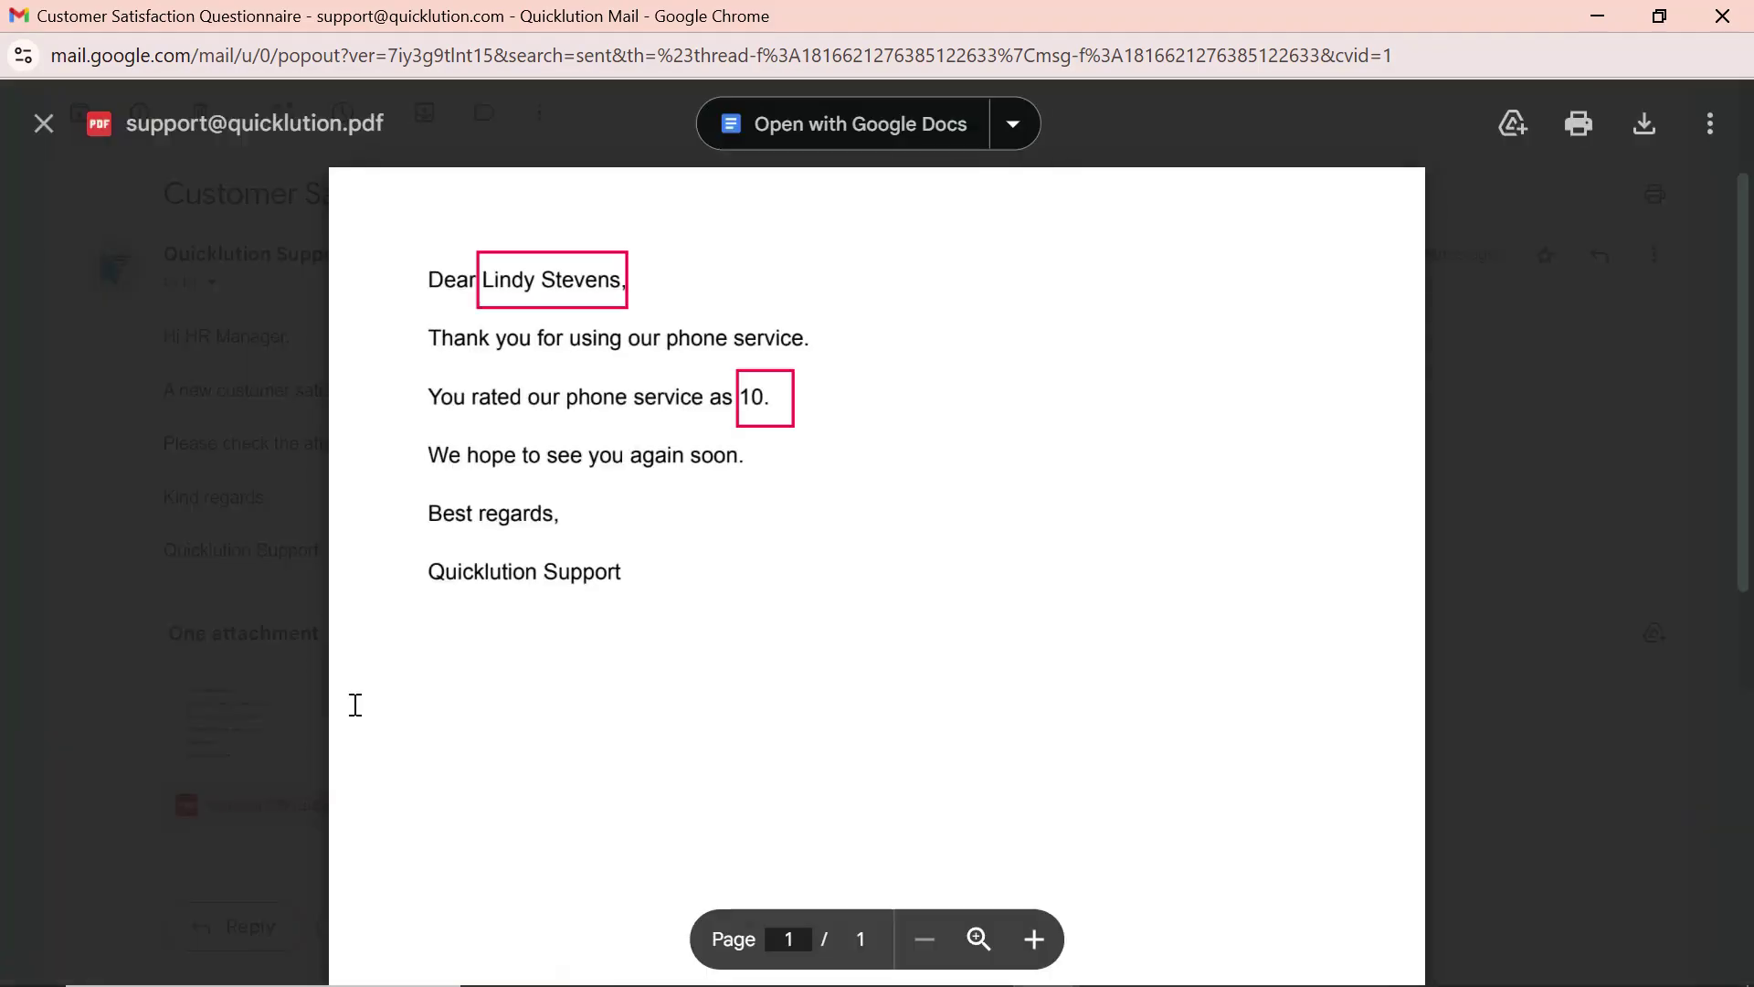